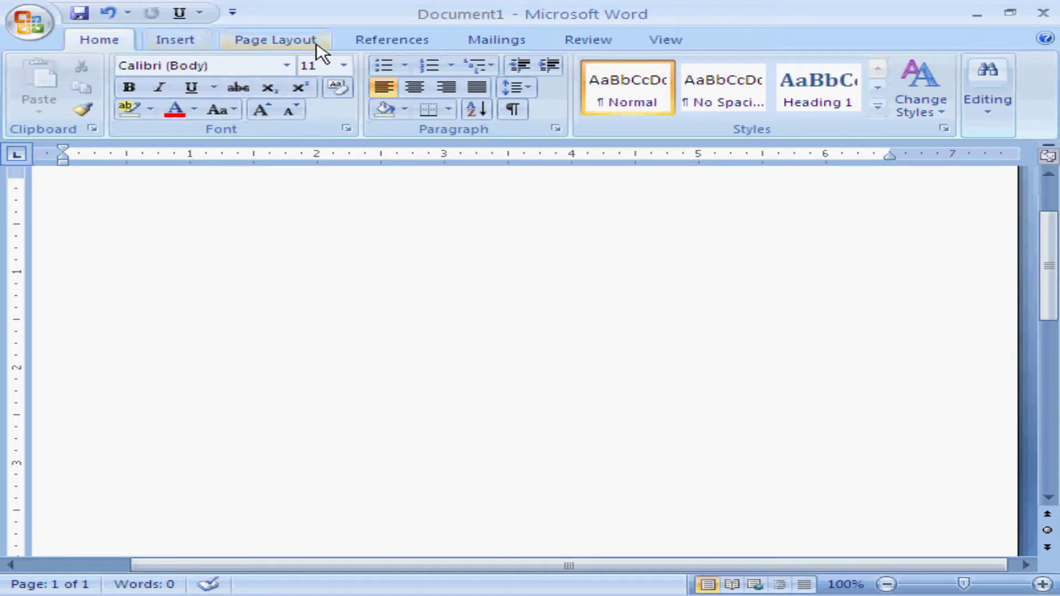
Step: Switch the ribbon to the Review tab to show proofing and review commands
{"action": "left_click", "coordinate": [586, 40]}
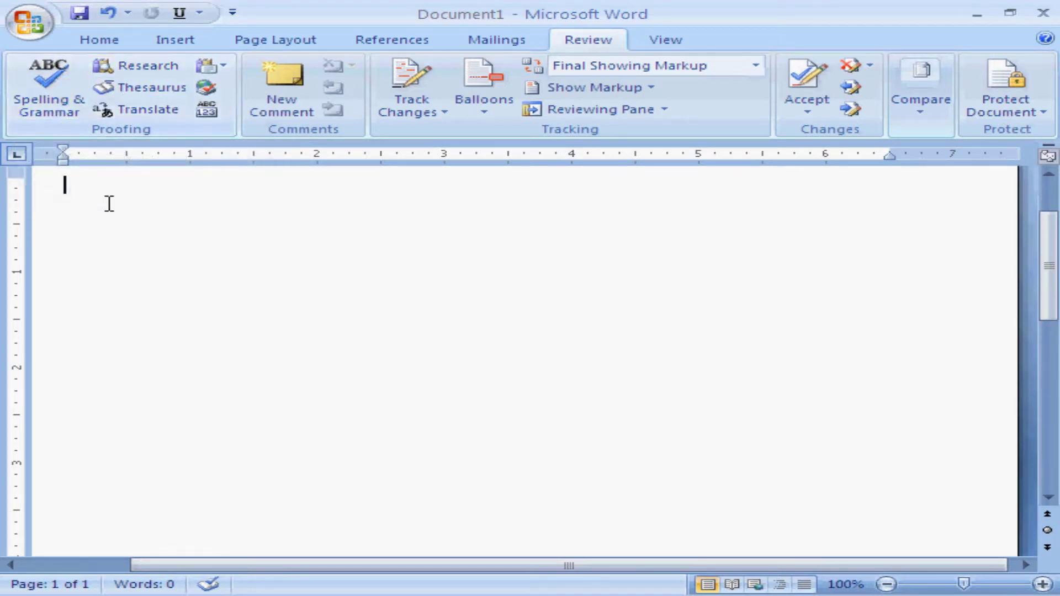
Step: Type the sentence 'This is ms-word. this are pen.' and start a new line
{"action": "type", "text": "Th"}
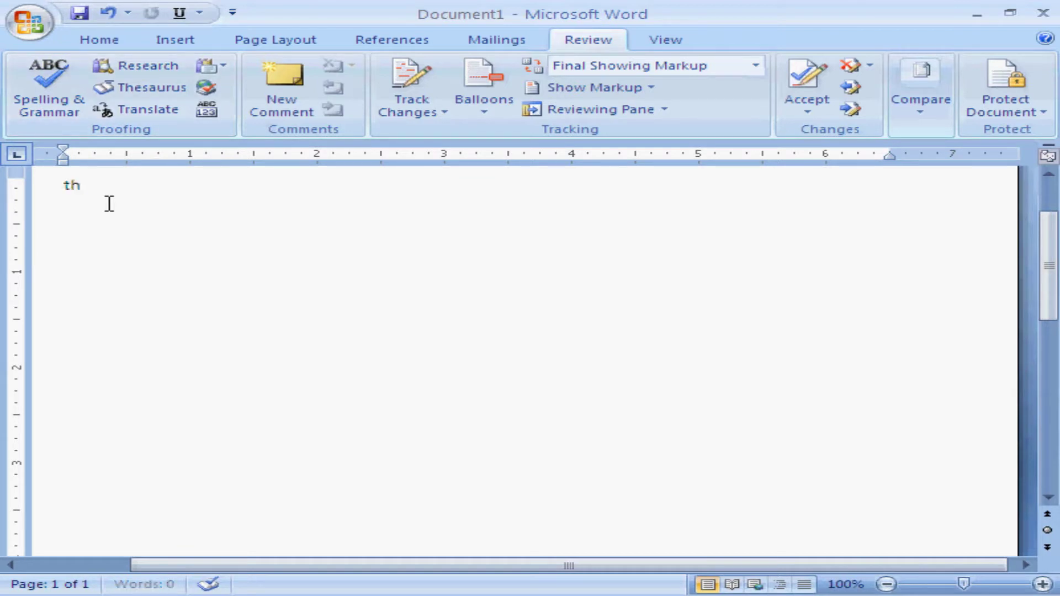
{"action": "type", "text": "is is"}
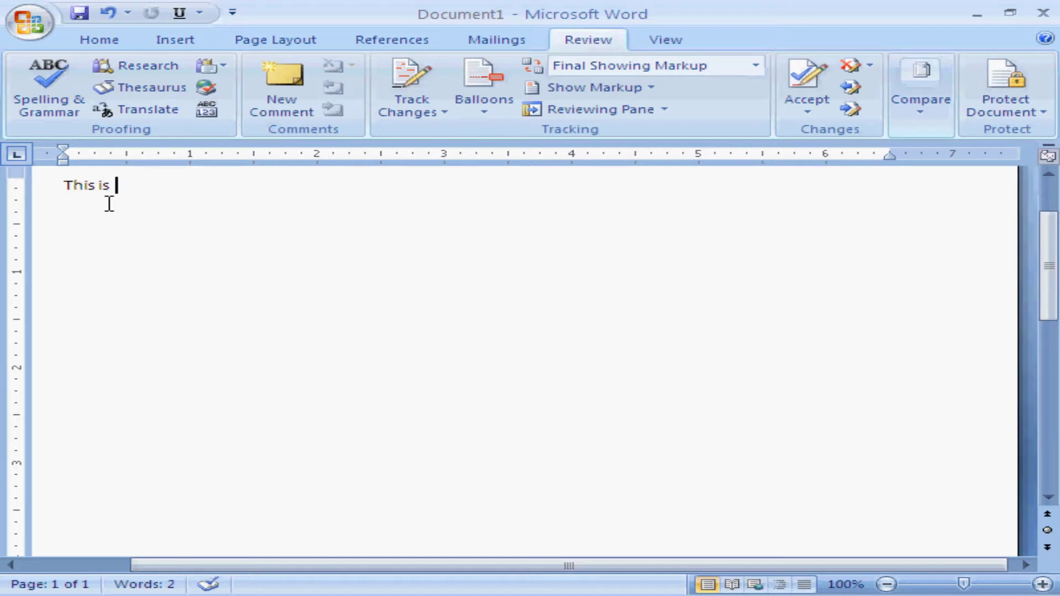
{"action": "type", "text": "ms"}
{"action": "type", "text": "-word."}
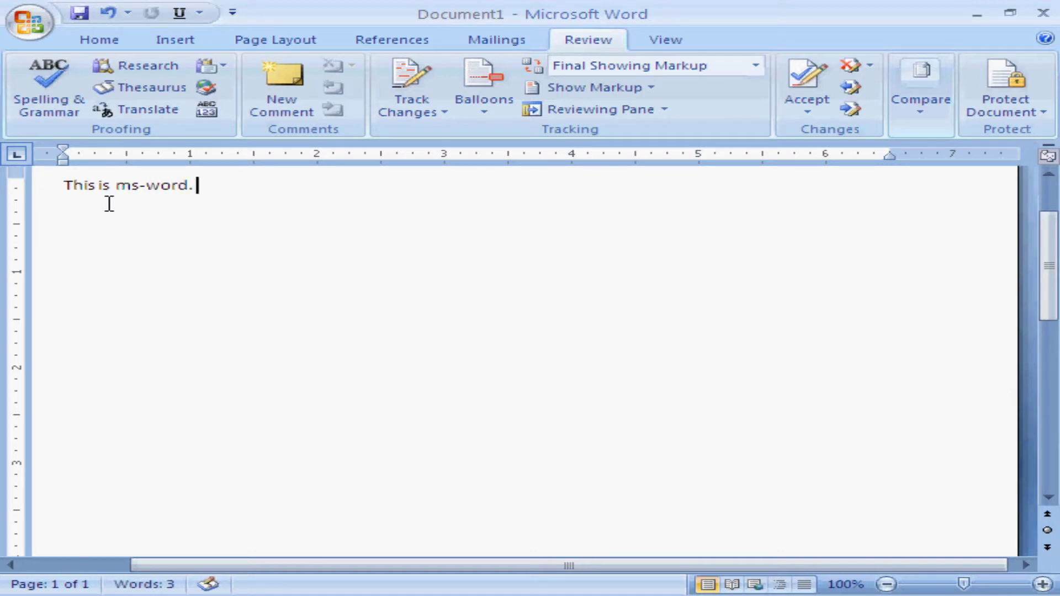
{"action": "type", "text": " thi"}
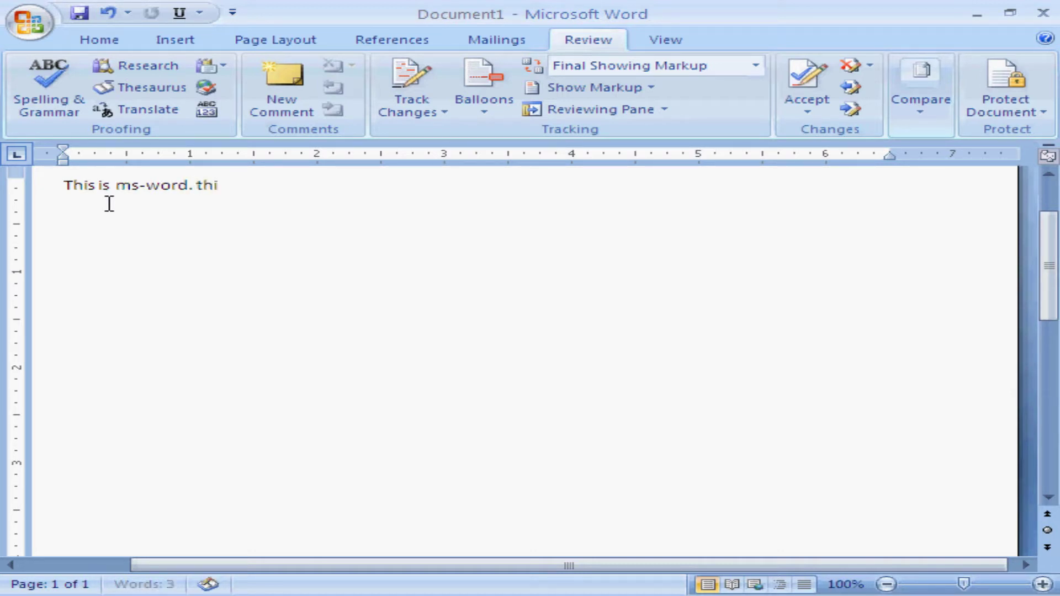
{"action": "type", "text": "s "}
{"action": "type", "text": "a"}
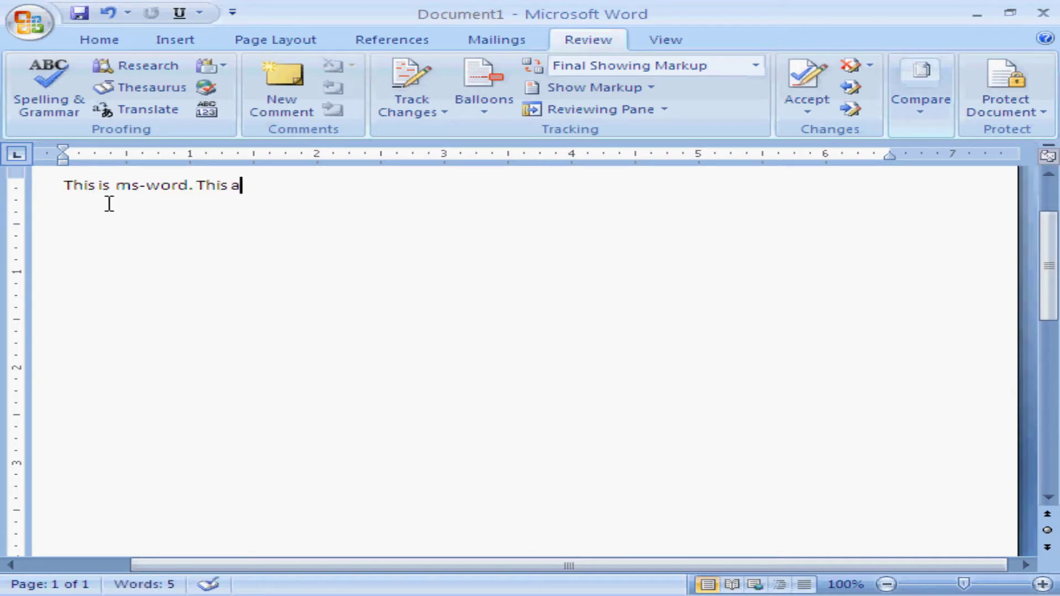
{"action": "type", "text": "re "}
{"action": "type", "text": "pen."}
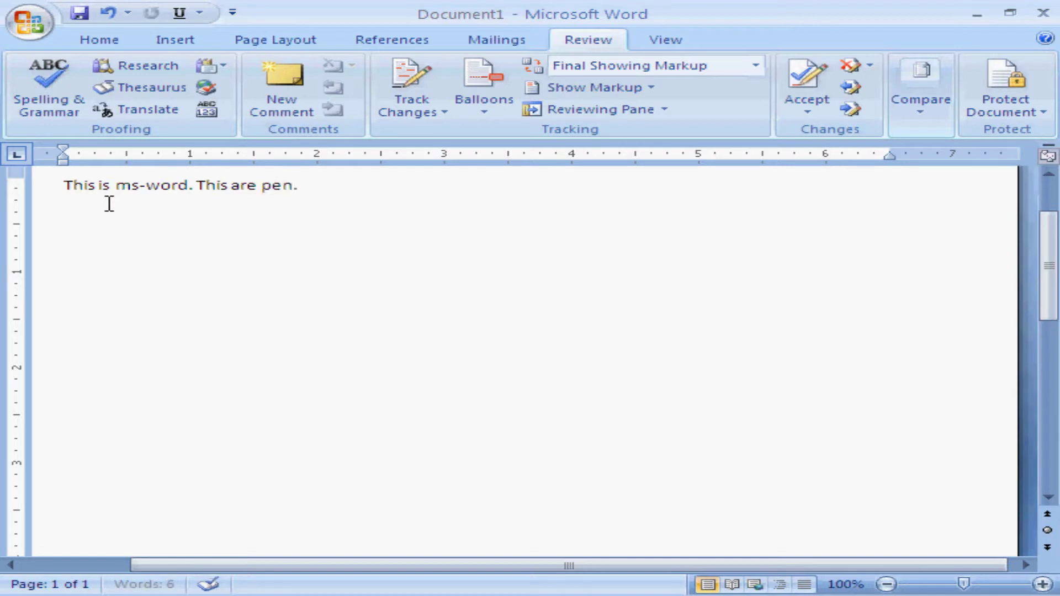
{"action": "key", "text": "Return"}
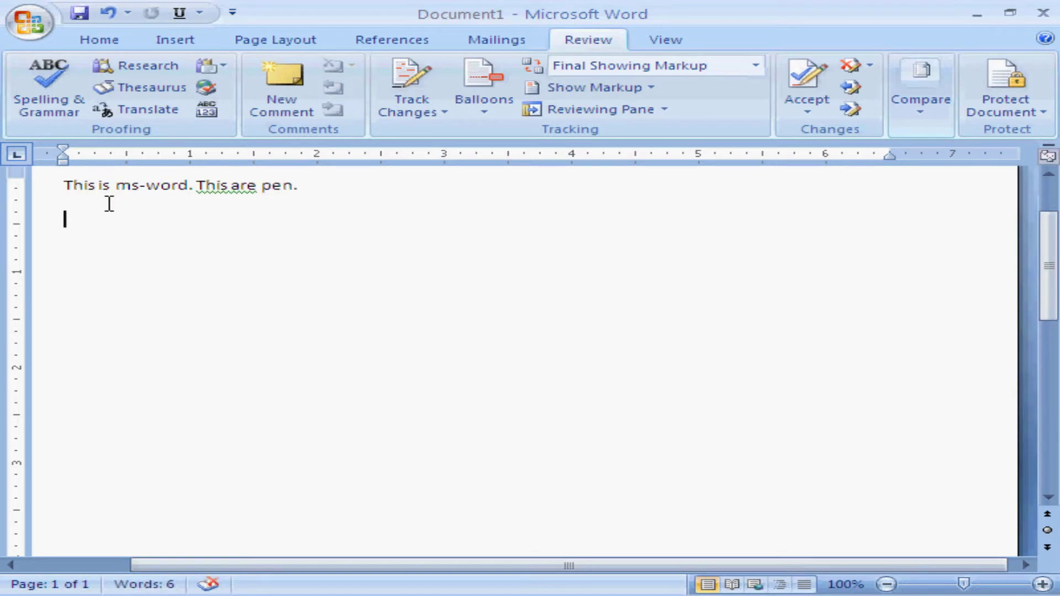
Step: Replace the trial word with 'dictionory' and let AutoCorrect fix it to 'Dictionary'
{"action": "type", "text": "da"}
{"action": "type", "text": "cu"}
{"action": "type", "text": "m"}
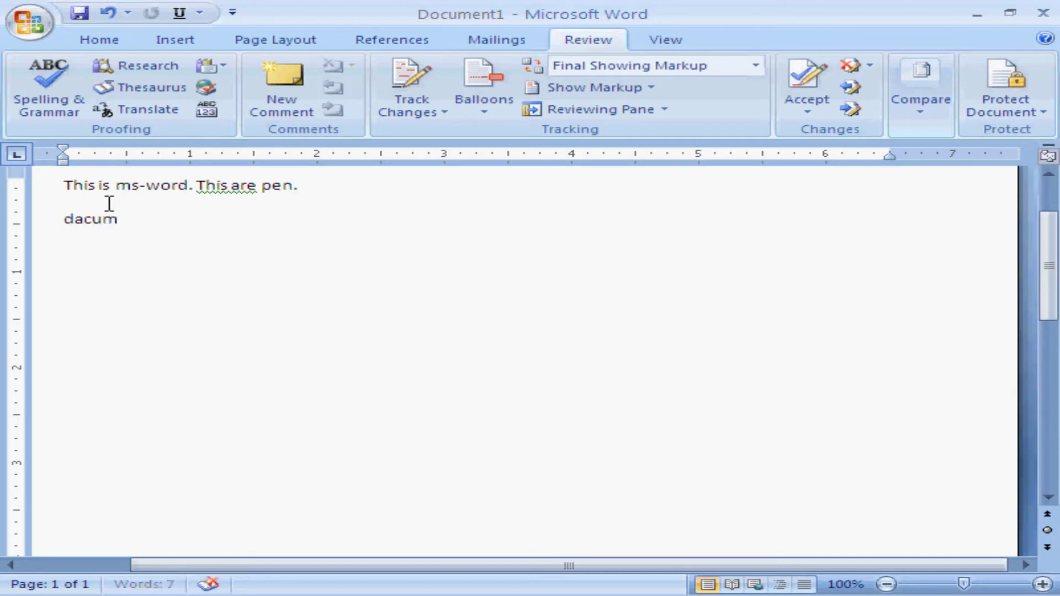
{"action": "type", "text": "ents"}
{"action": "key", "text": "Return"}
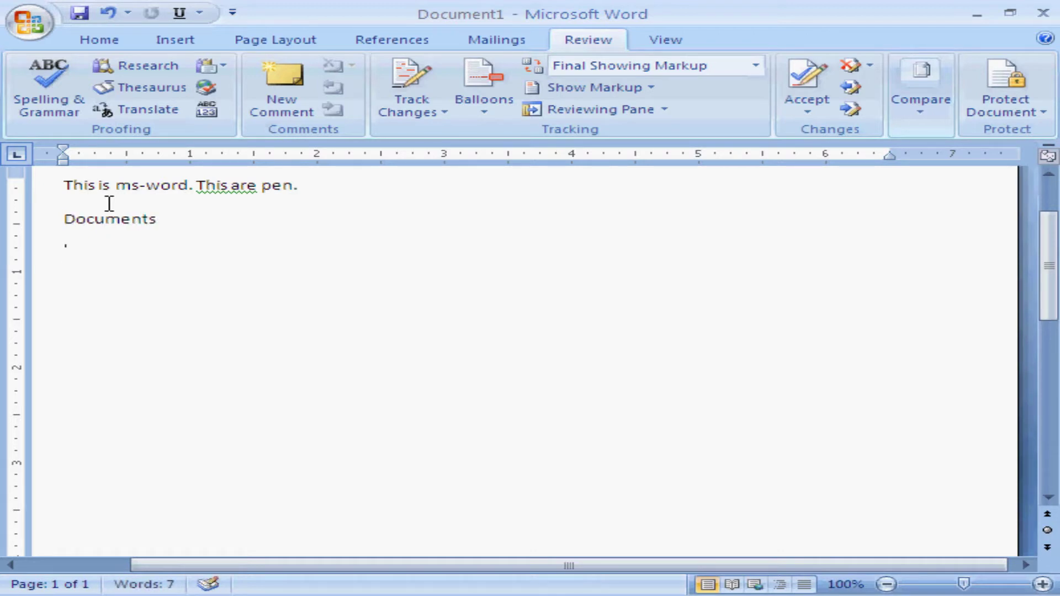
{"action": "key", "text": "ctrl+z"}
{"action": "key", "text": "shift+End"}
{"action": "key", "text": "Delete"}
{"action": "type", "text": "d"}
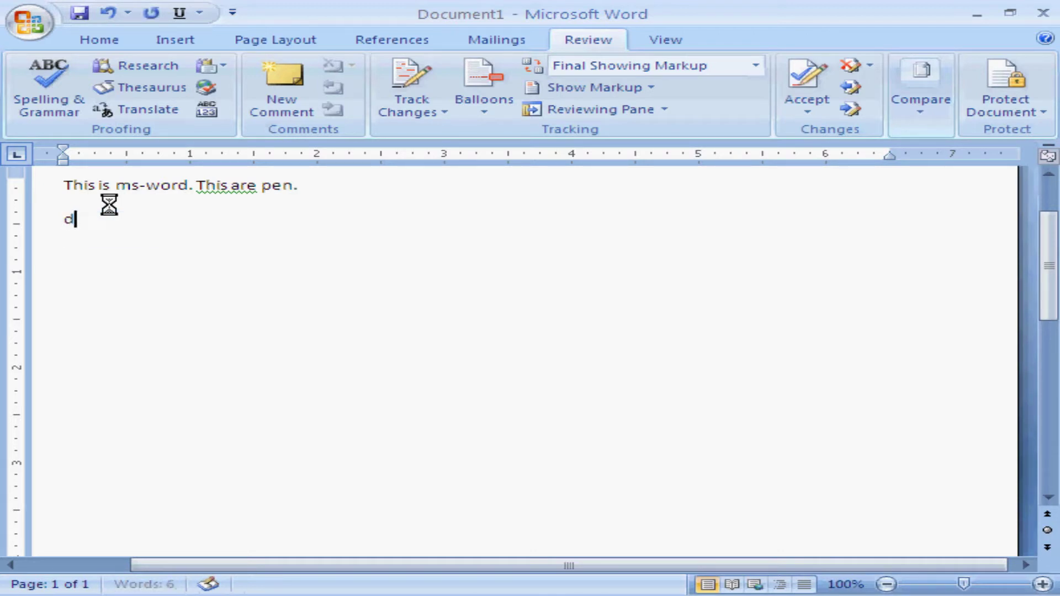
{"action": "type", "text": "ict"}
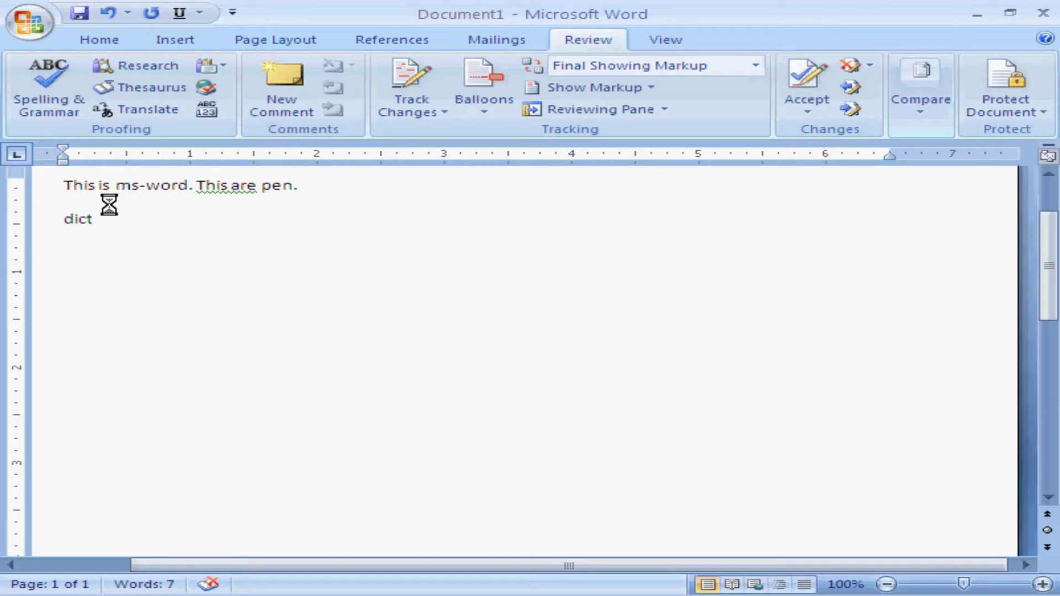
{"action": "type", "text": "iono"}
{"action": "type", "text": "r"}
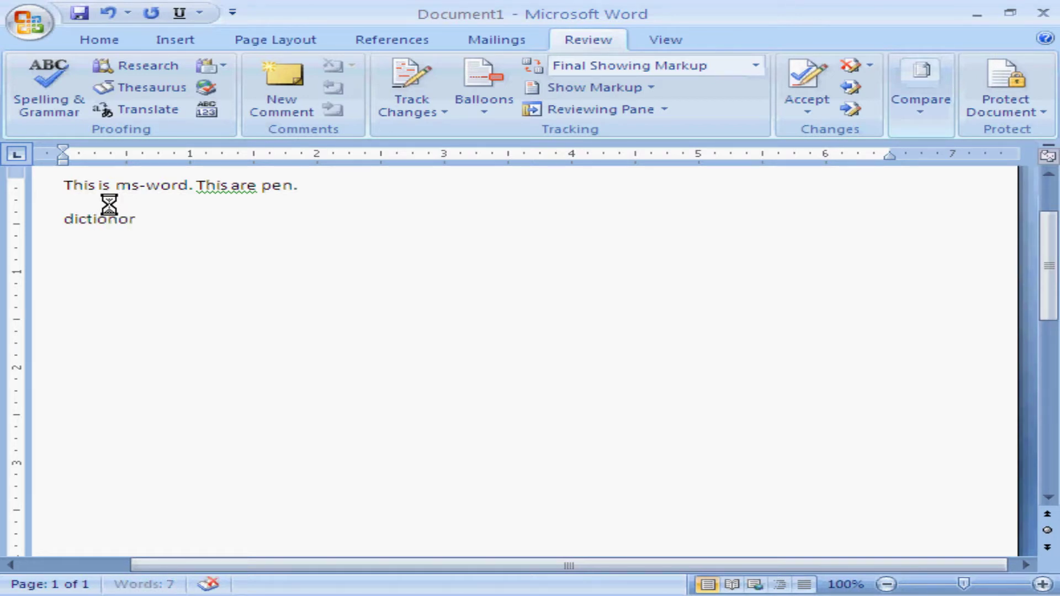
{"action": "type", "text": "y"}
{"action": "key", "text": "Return"}
Step: Misspell the word as 'Dictianary' by changing the o to a
{"action": "key", "text": "Up"}
{"action": "key", "text": "End"}
{"action": "key", "text": "Left"}
{"action": "key", "text": "Left"}
{"action": "key", "text": "Left"}
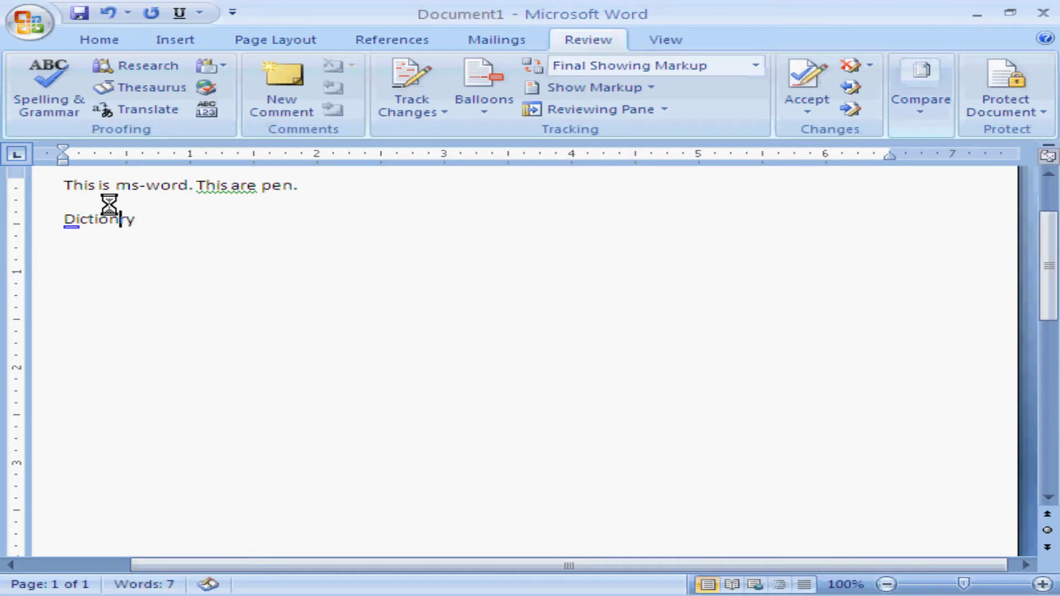
{"action": "key", "text": "End"}
{"action": "key", "text": "Down"}
{"action": "key", "text": "Left"}
{"action": "key", "text": "Left"}
{"action": "key", "text": "Left"}
{"action": "key", "text": "Delete"}
{"action": "type", "text": "a"}
{"action": "key", "text": "End"}
{"action": "key", "text": "Down"}
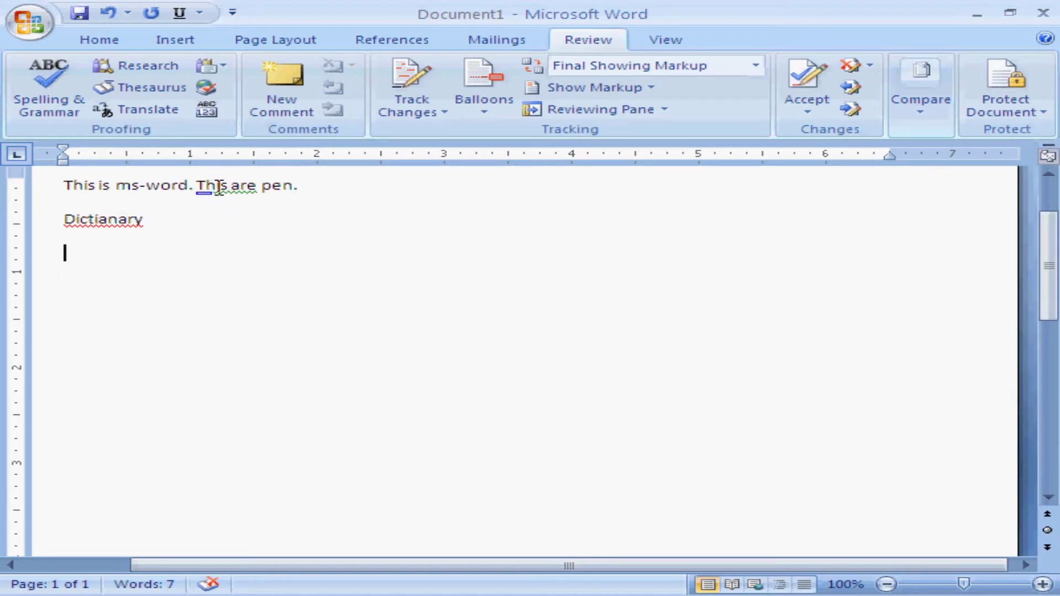
{"action": "mouse_move", "coordinate": [212, 186]}
{"action": "right_click", "coordinate": [228, 187]}
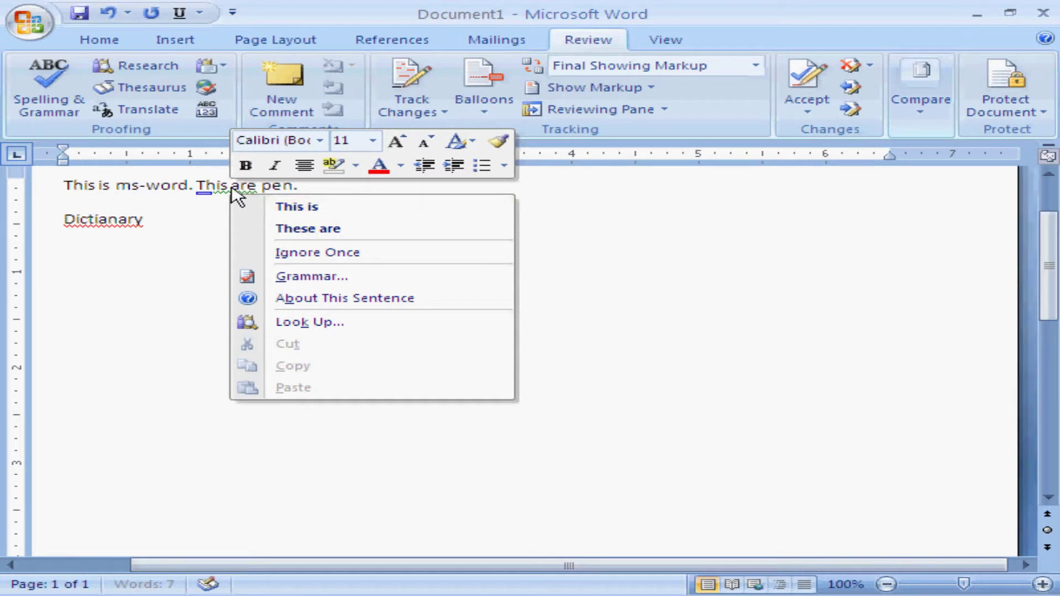
{"action": "left_click", "coordinate": [166, 238]}
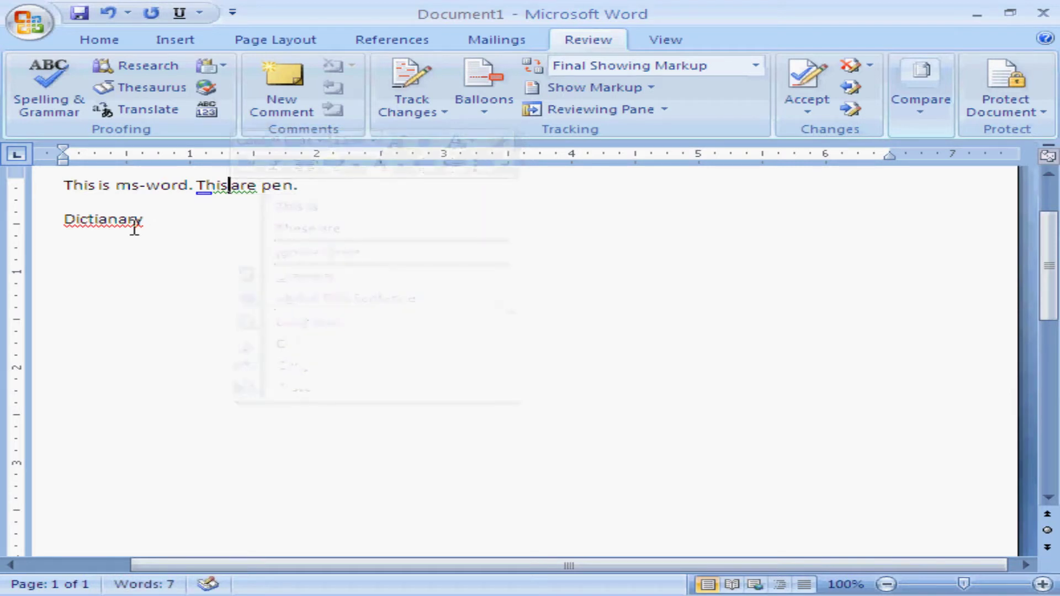
{"action": "right_click", "coordinate": [124, 219]}
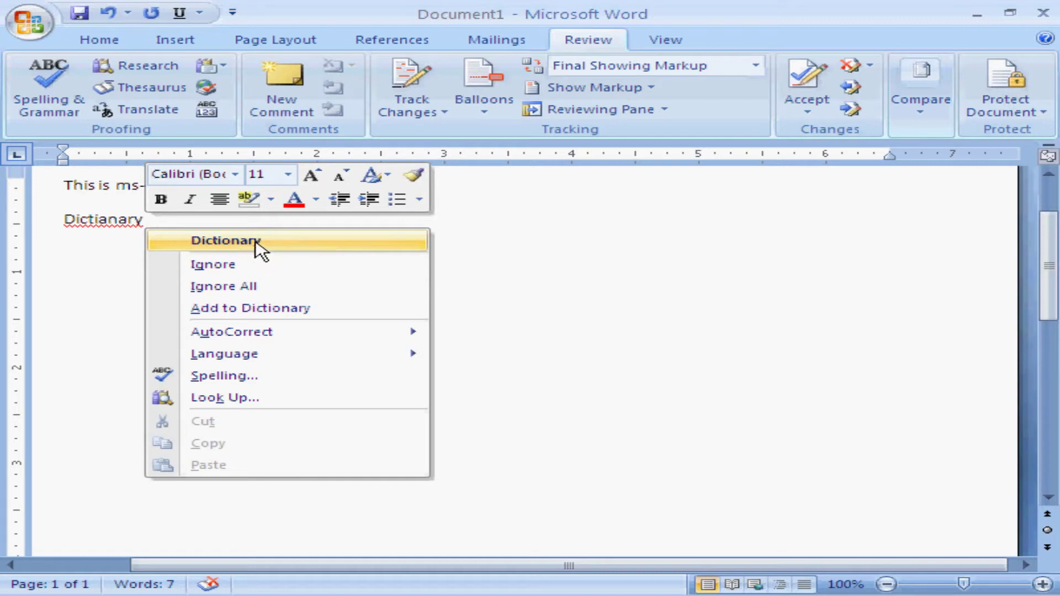
{"action": "left_click", "coordinate": [122, 249]}
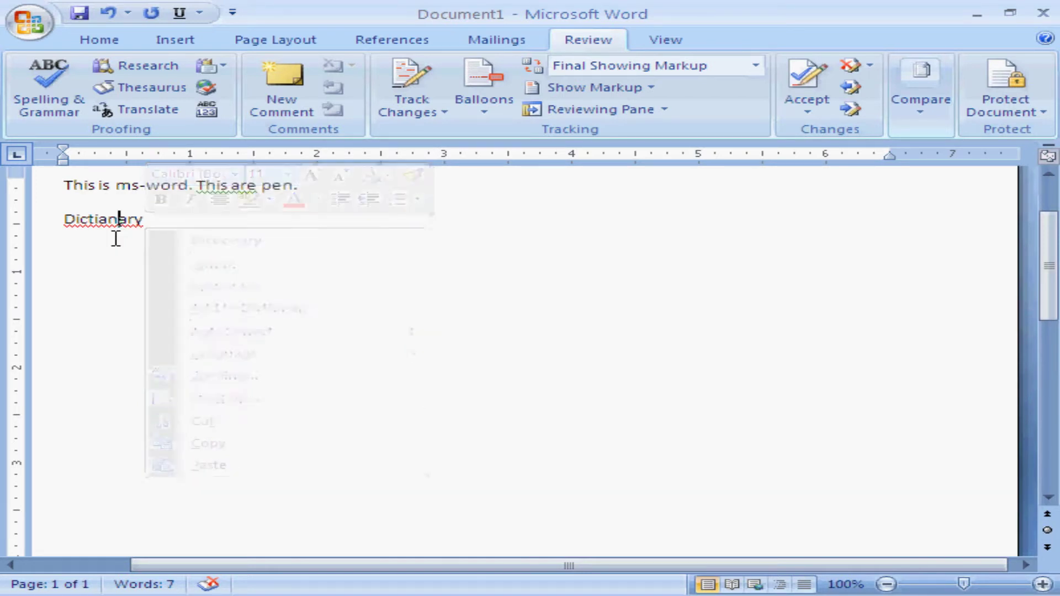
Step: Run the spelling and grammar check and change 'Dictianary' to 'Dictionary'
{"action": "left_click", "coordinate": [52, 113]}
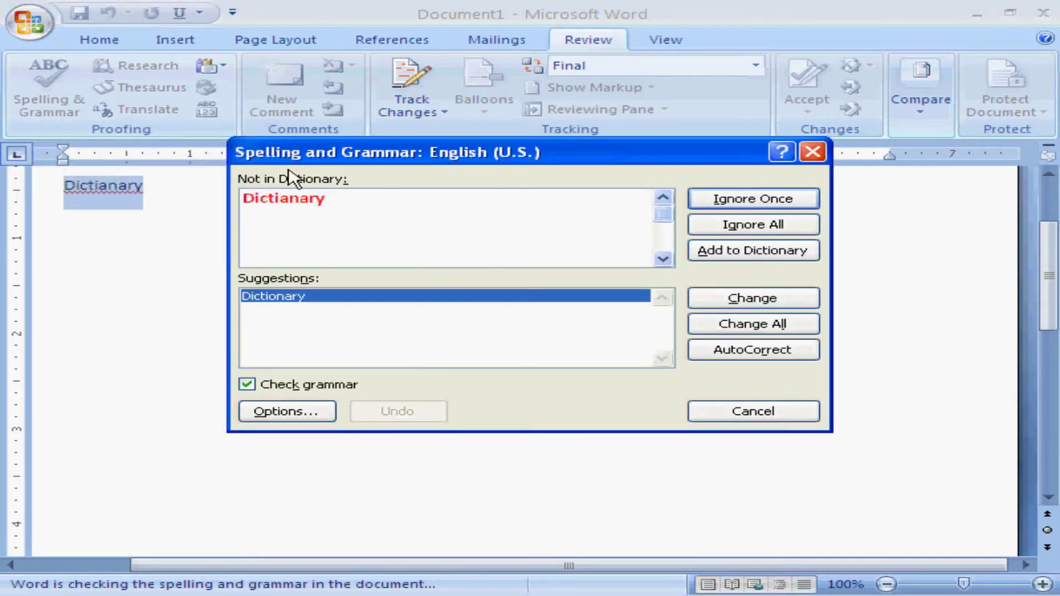
{"action": "left_click", "coordinate": [303, 208]}
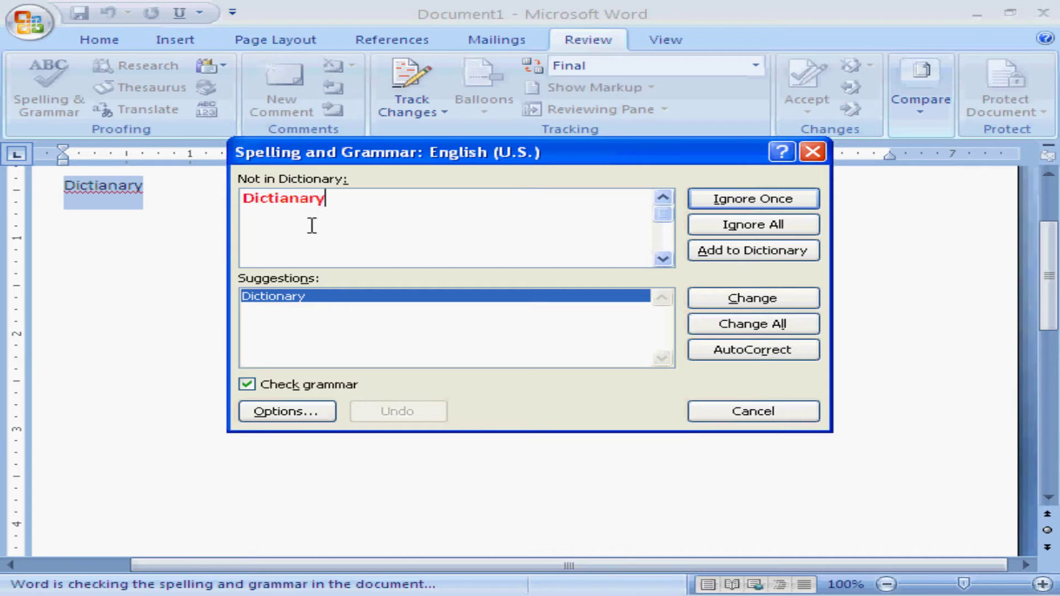
{"action": "left_click", "coordinate": [287, 199]}
{"action": "left_click", "coordinate": [738, 303]}
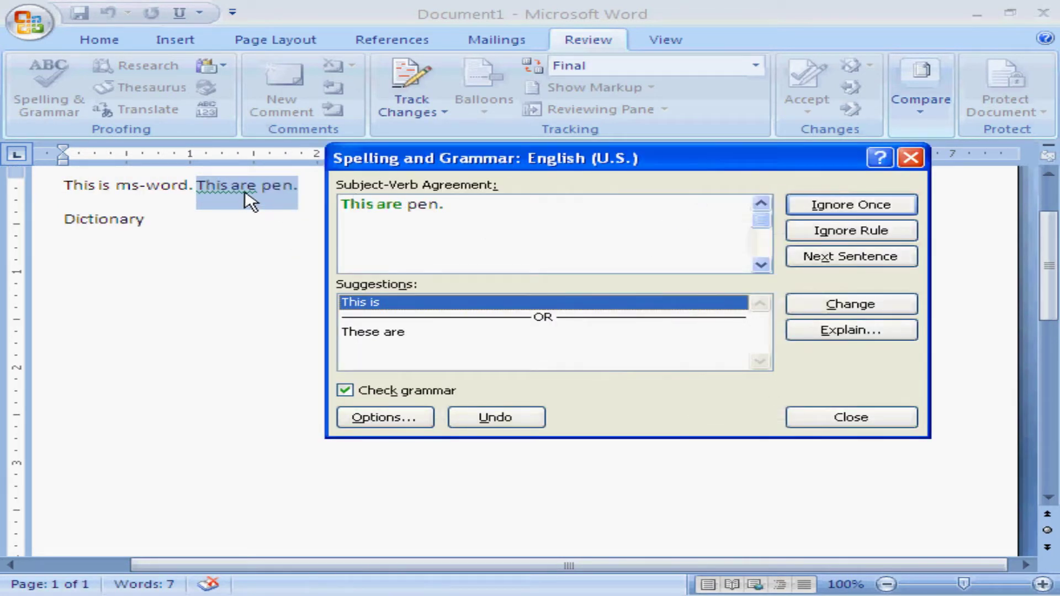
Step: Correct 'This are' to 'This is' and dismiss the check-complete message
{"action": "left_click", "coordinate": [397, 333]}
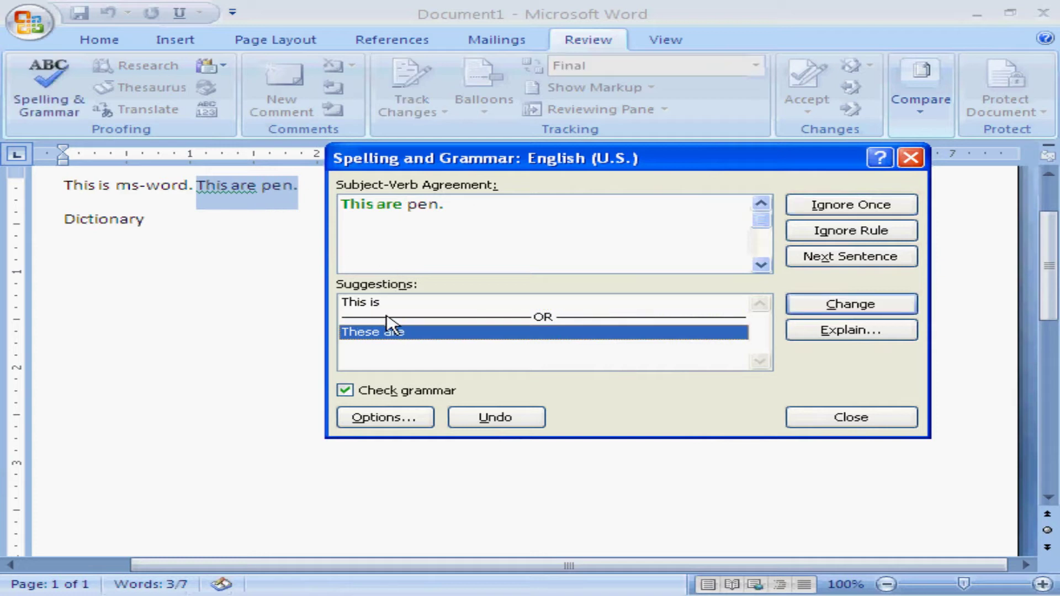
{"action": "left_click", "coordinate": [382, 305]}
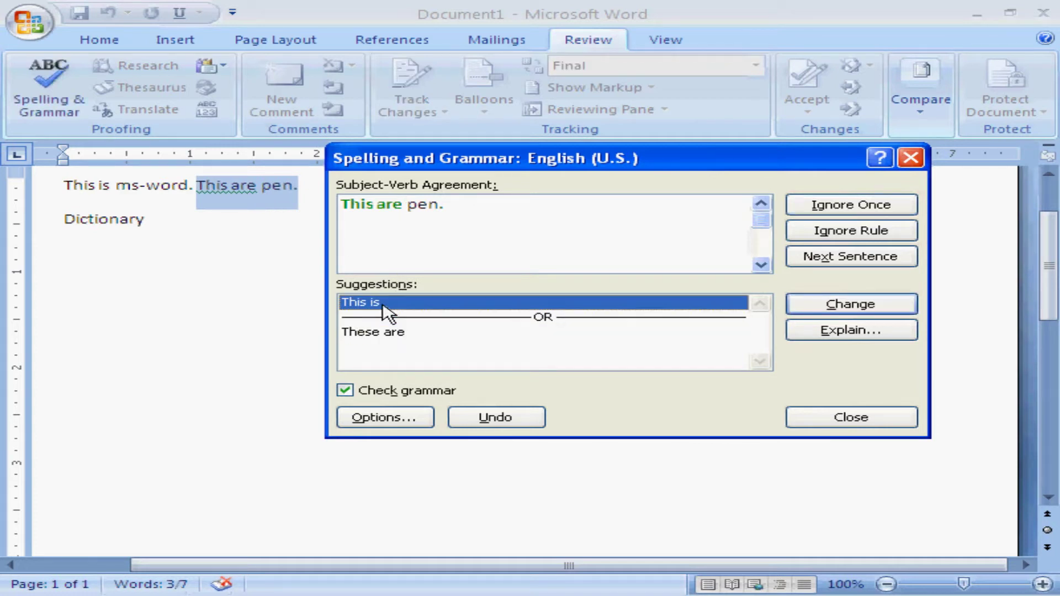
{"action": "left_click", "coordinate": [848, 313]}
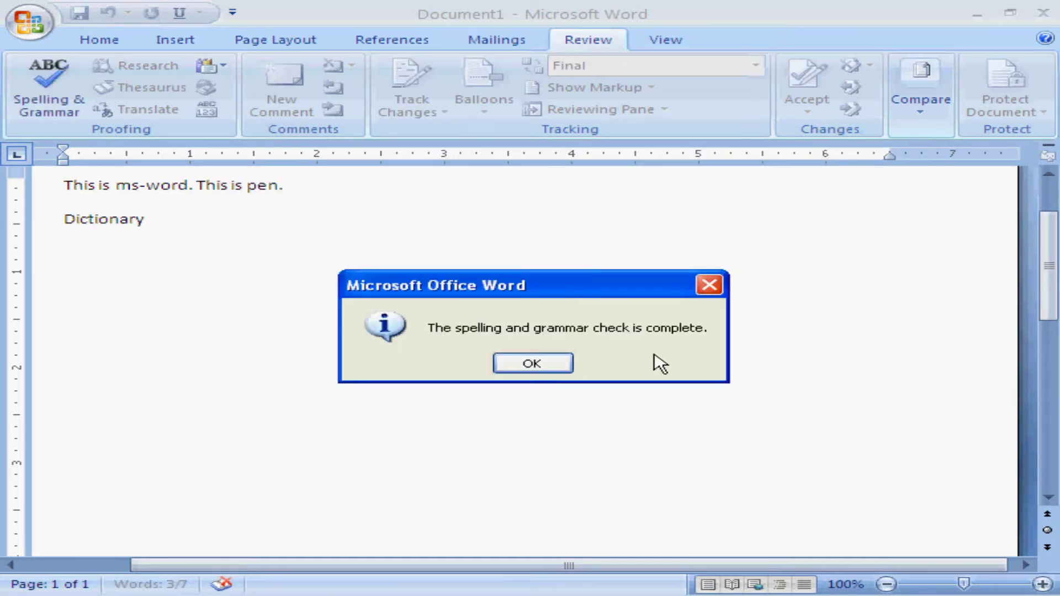
{"action": "left_click", "coordinate": [531, 364]}
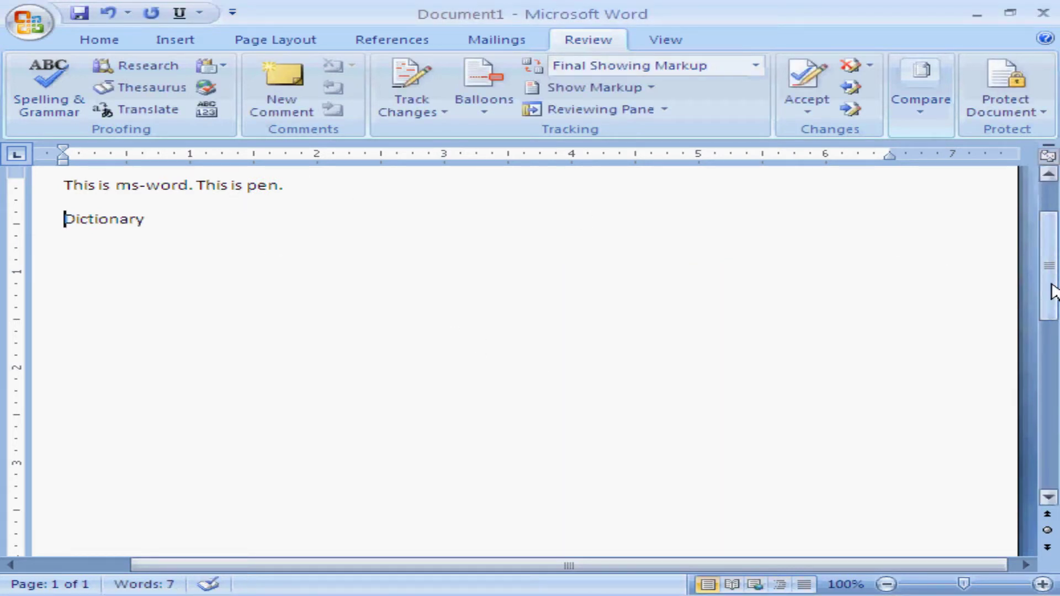
Step: Add an empty line after 'Dictionary' and open the Research pane for Dictionary
{"action": "left_click_drag", "start_coordinate": [1052, 292], "coordinate": [1046, 251]}
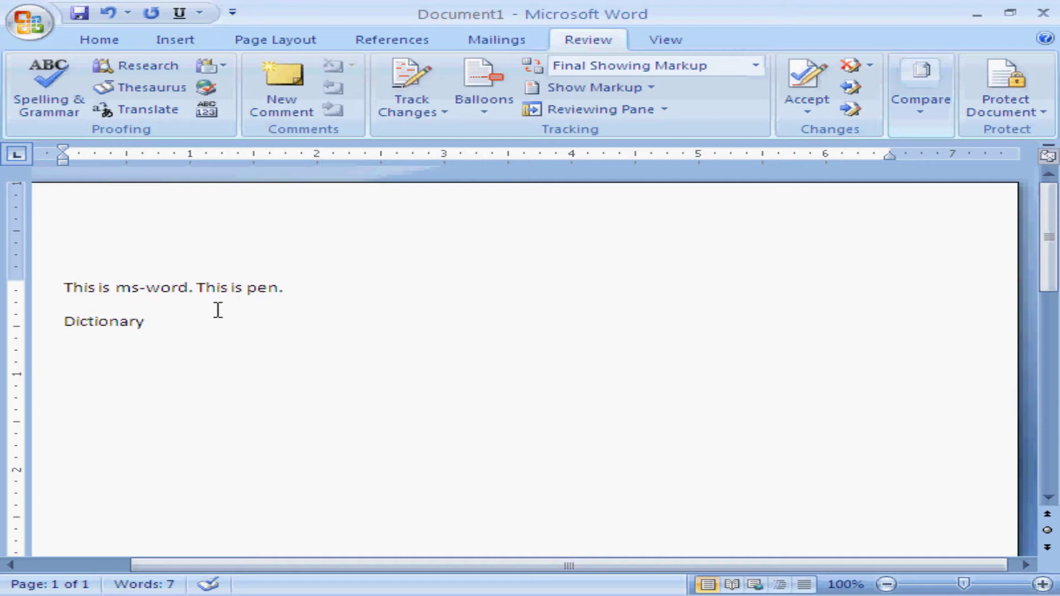
{"action": "left_click", "coordinate": [157, 323]}
{"action": "key", "text": "Return"}
{"action": "left_click", "coordinate": [126, 78]}
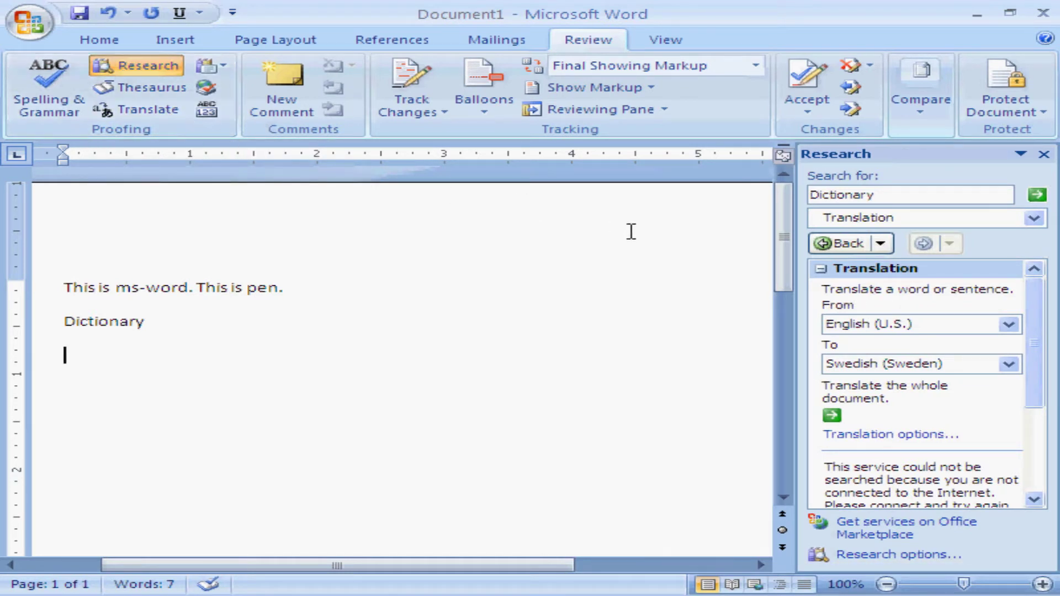
Step: Search the Research pane for 'about' in All Reference Books
{"action": "left_click", "coordinate": [903, 197]}
{"action": "left_click_drag", "start_coordinate": [897, 196], "coordinate": [810, 197]}
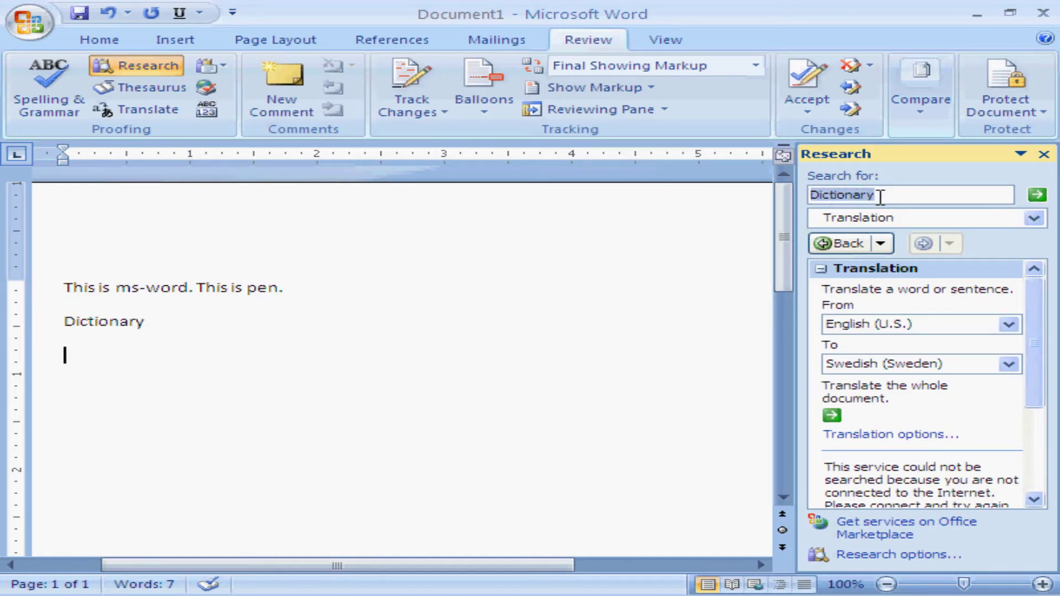
{"action": "type", "text": "about"}
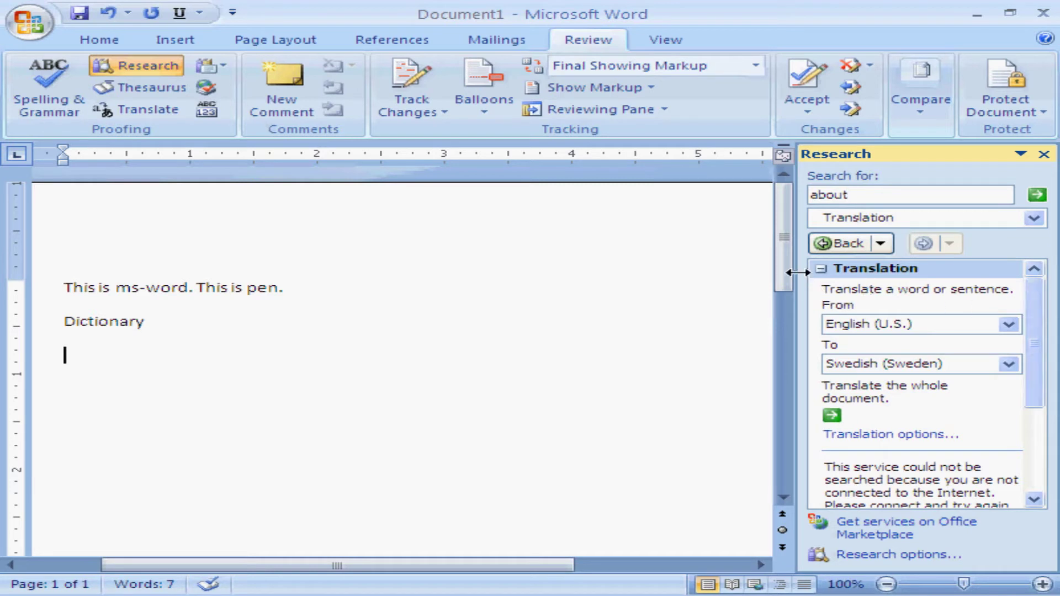
{"action": "left_click", "coordinate": [822, 269]}
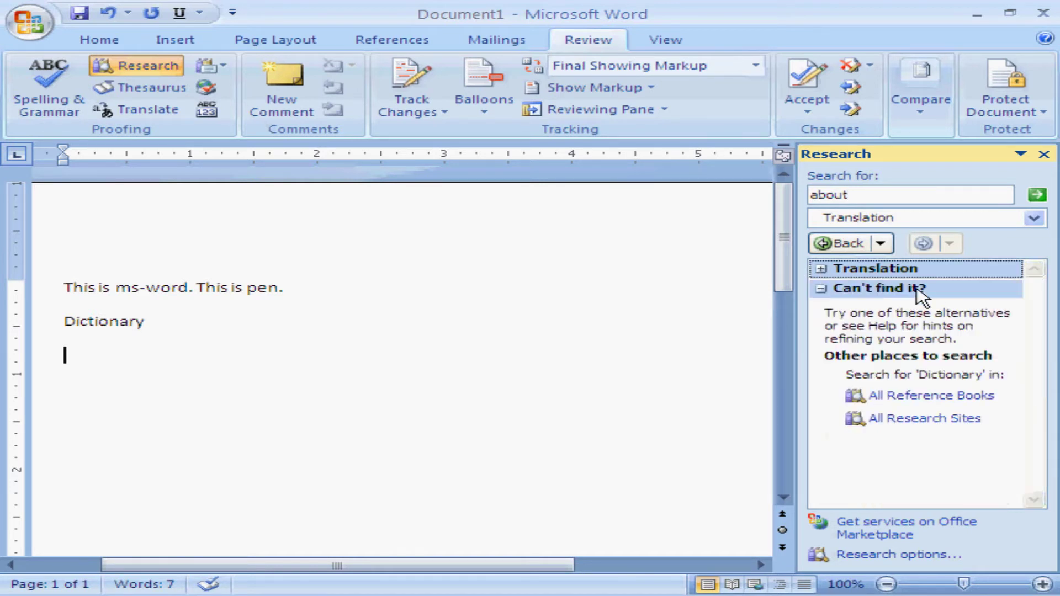
{"action": "left_click", "coordinate": [1034, 218]}
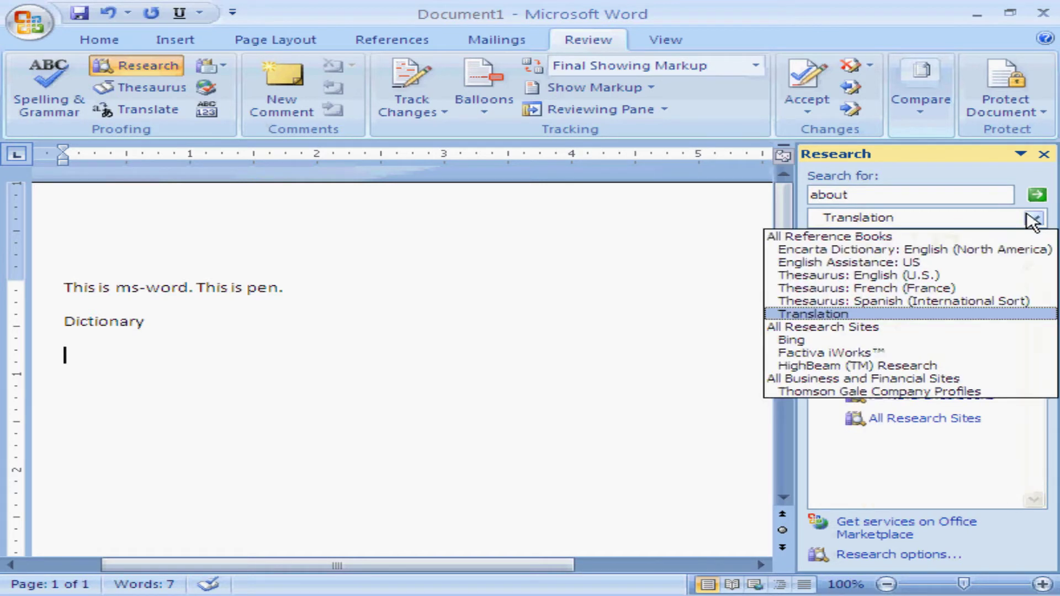
{"action": "left_click", "coordinate": [892, 238]}
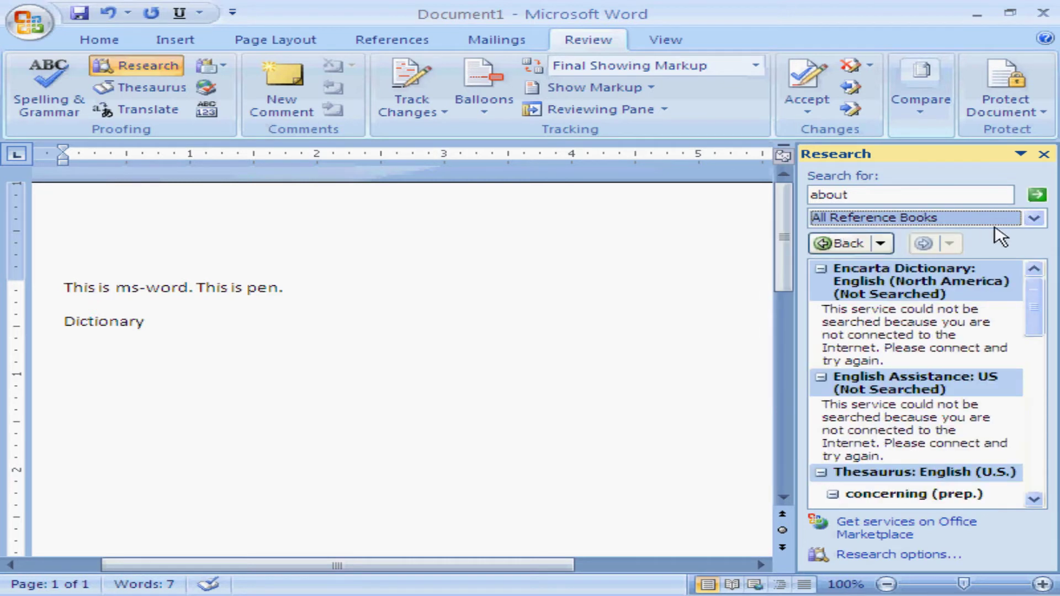
{"action": "left_click", "coordinate": [1037, 197]}
Step: Scroll through the 'about' results and expand the Thesaurus: French entries
{"action": "left_click_drag", "start_coordinate": [1034, 323], "coordinate": [986, 348]}
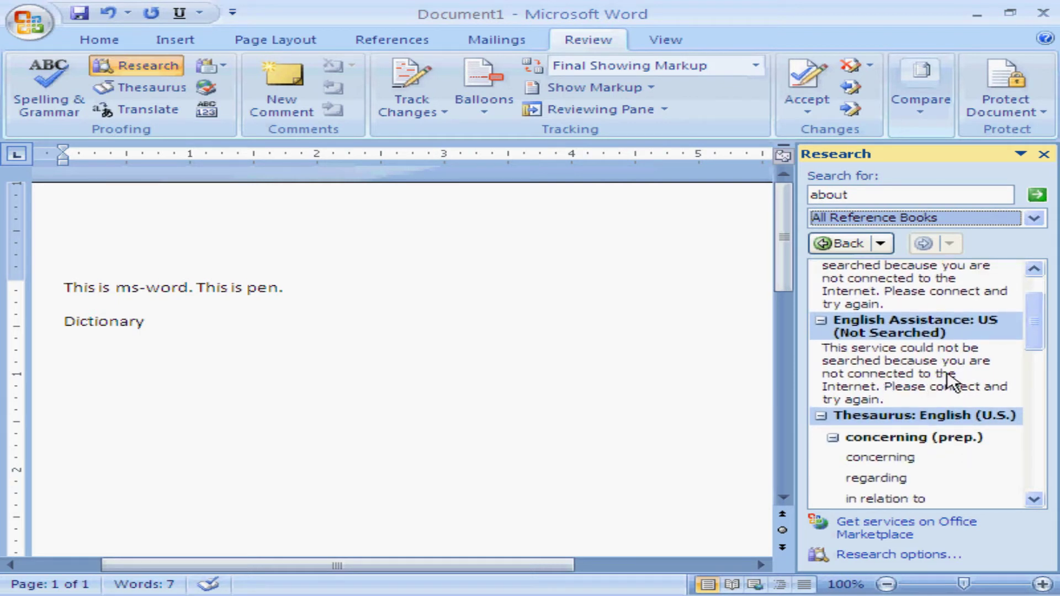
{"action": "mouse_move", "coordinate": [1035, 338]}
{"action": "left_mouse_down"}
{"action": "mouse_move", "coordinate": [1037, 381]}
{"action": "mouse_move", "coordinate": [1034, 370]}
{"action": "left_mouse_up"}
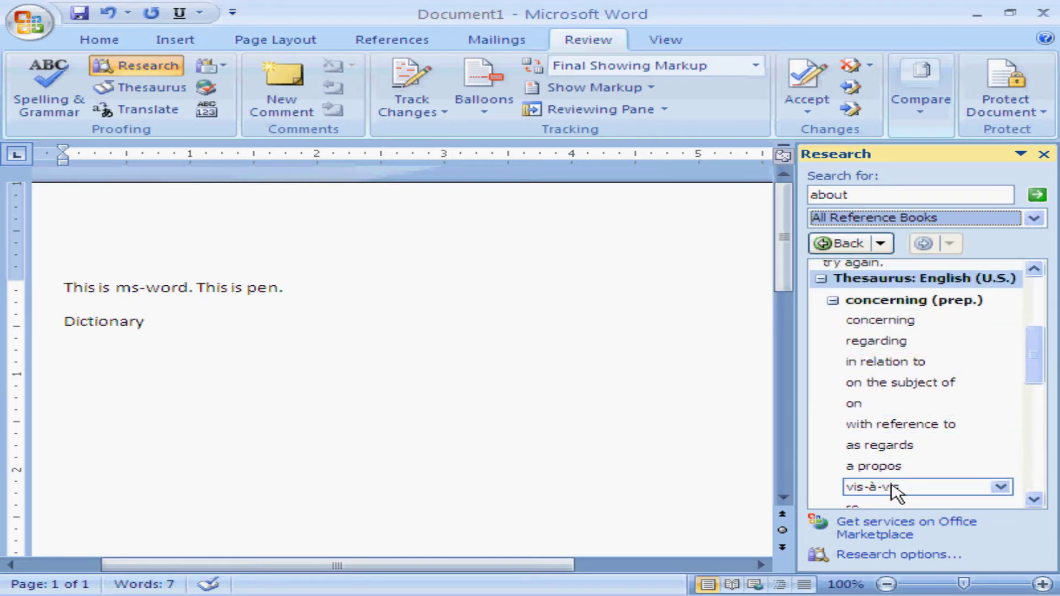
{"action": "left_click_drag", "start_coordinate": [1036, 374], "coordinate": [1045, 427]}
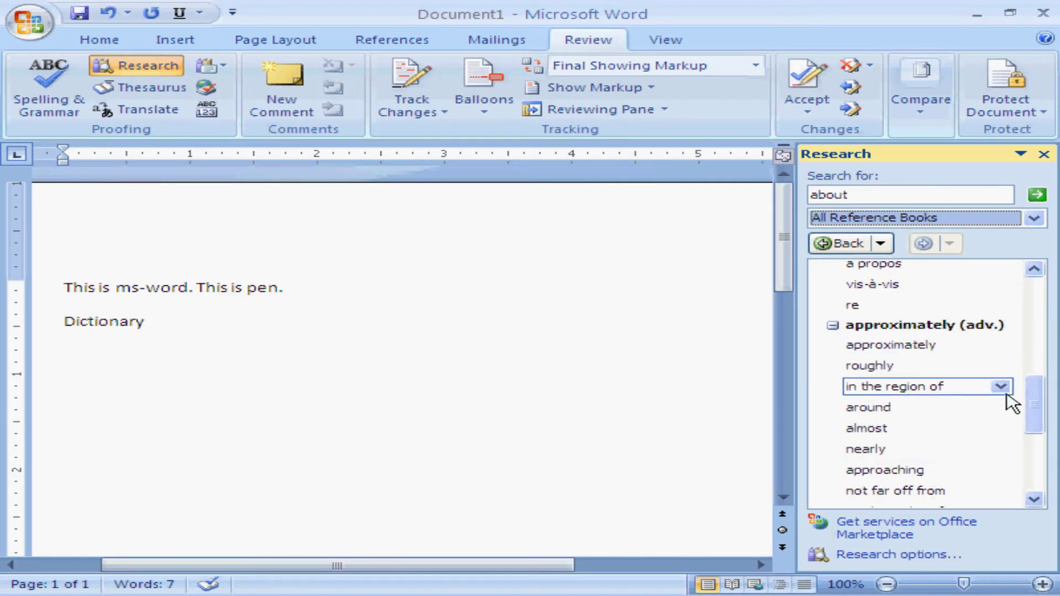
{"action": "mouse_move", "coordinate": [1038, 402]}
{"action": "left_mouse_down"}
{"action": "mouse_move", "coordinate": [1044, 340]}
{"action": "mouse_move", "coordinate": [1050, 415]}
{"action": "left_mouse_up"}
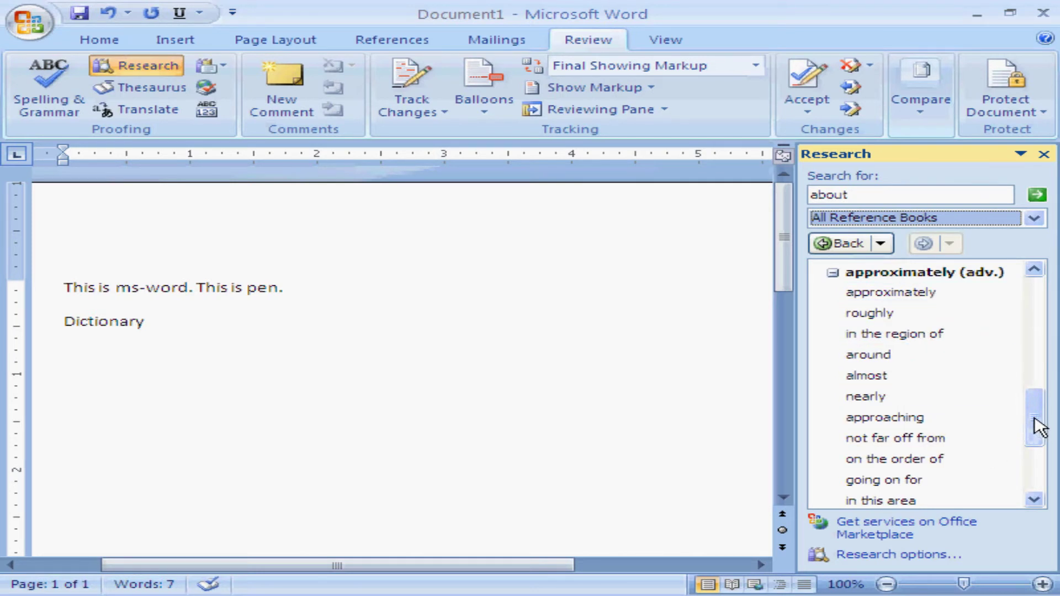
{"action": "mouse_move", "coordinate": [1034, 425]}
{"action": "left_mouse_down"}
{"action": "mouse_move", "coordinate": [1042, 460]}
{"action": "mouse_move", "coordinate": [1042, 334]}
{"action": "mouse_move", "coordinate": [1041, 474]}
{"action": "left_mouse_up"}
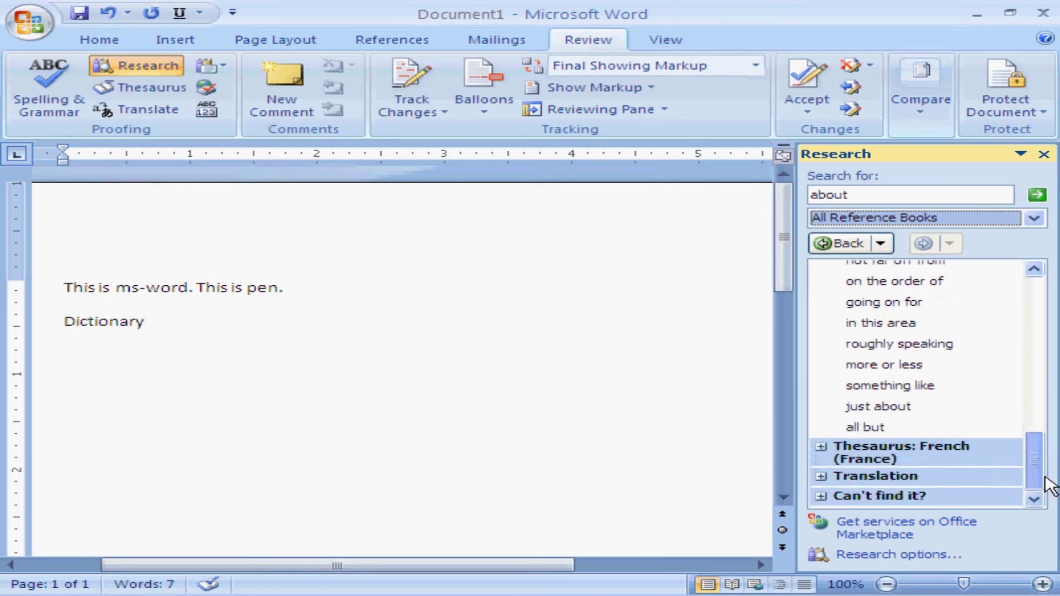
{"action": "left_click", "coordinate": [823, 447]}
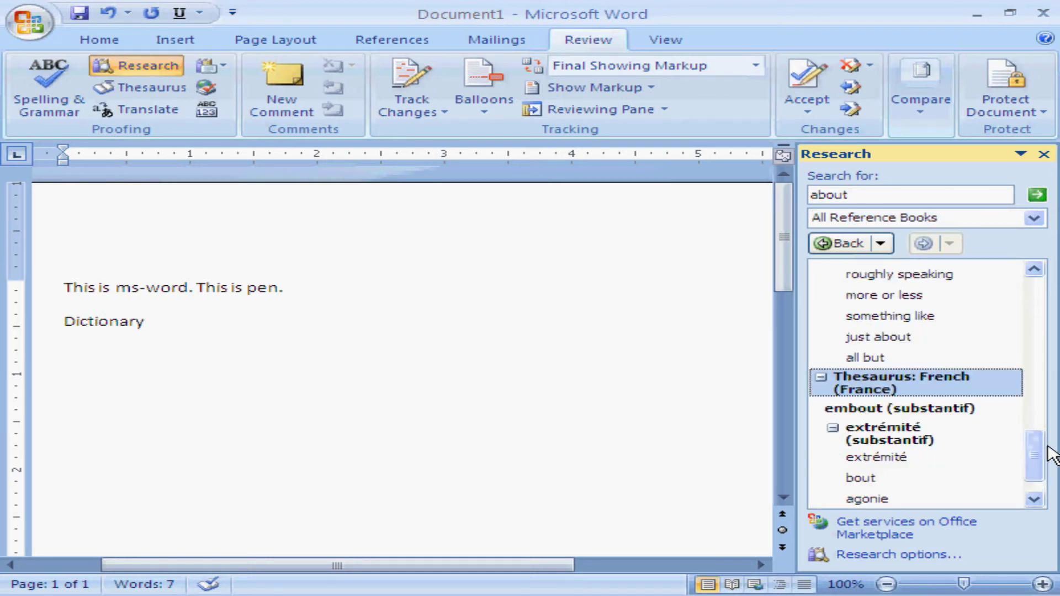
{"action": "left_click_drag", "start_coordinate": [1029, 450], "coordinate": [1030, 460]}
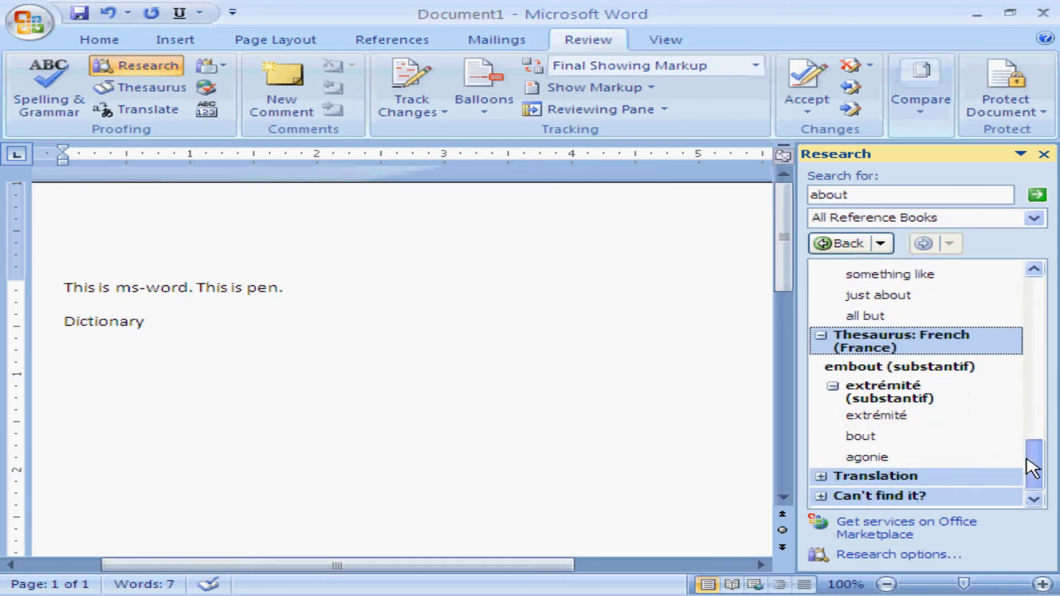
Step: Send the whole document for English-to-French translation and close the offline browser page
{"action": "left_click", "coordinate": [821, 476]}
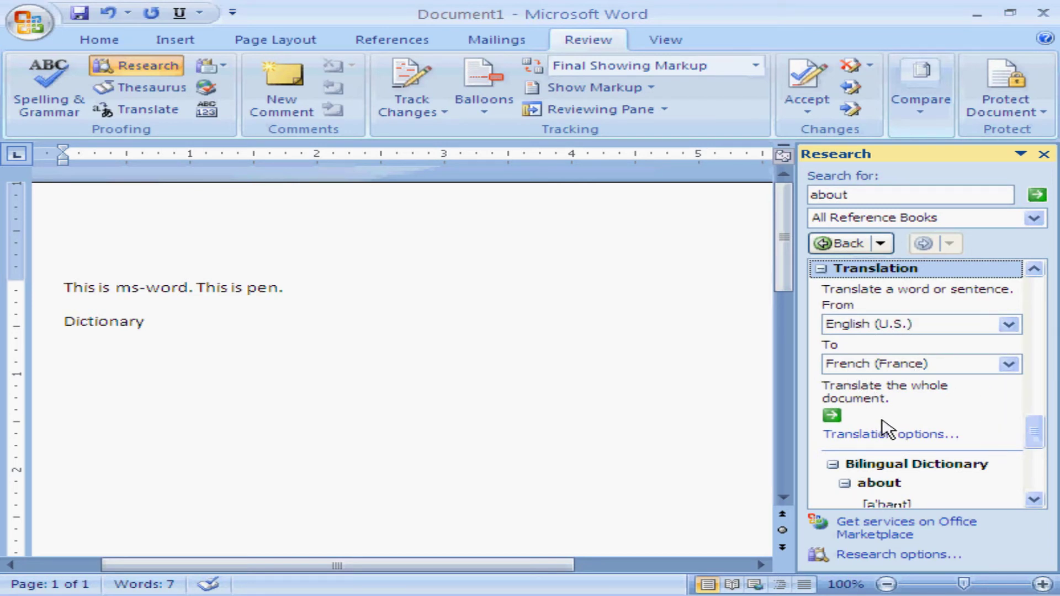
{"action": "left_click", "coordinate": [832, 416]}
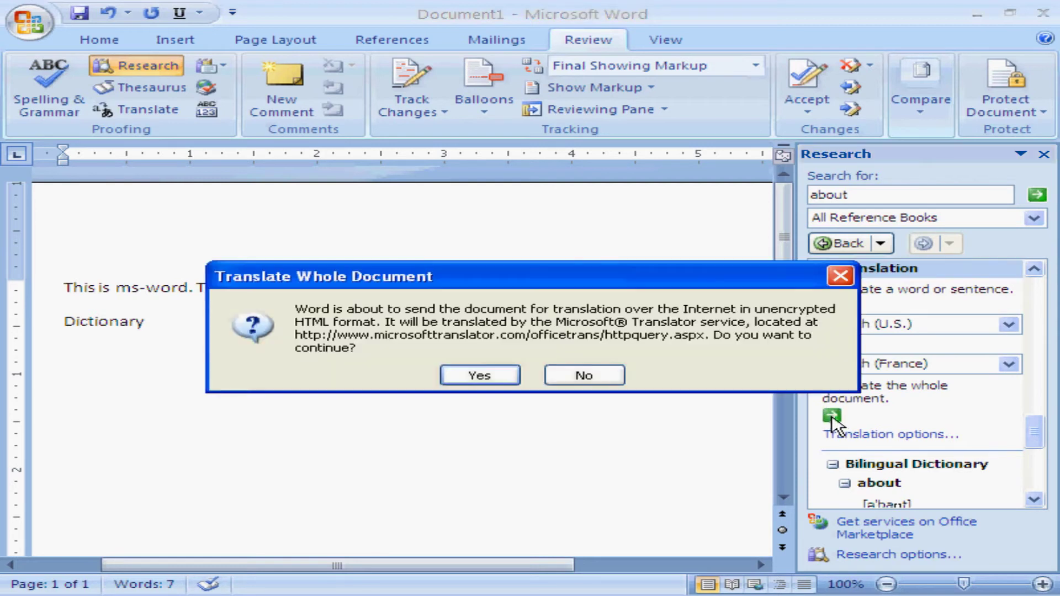
{"action": "left_click", "coordinate": [495, 381]}
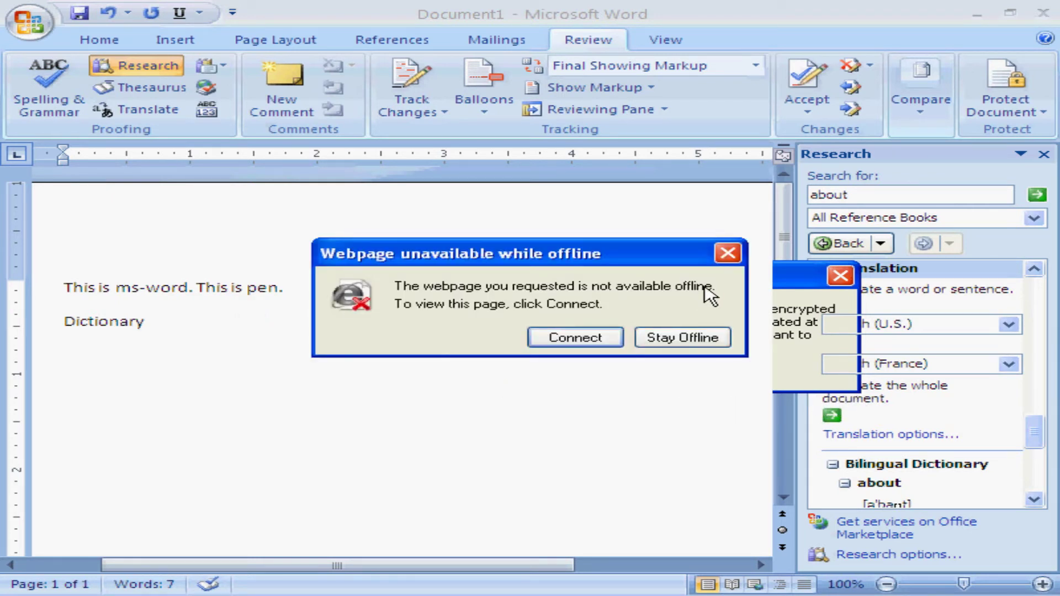
{"action": "left_click", "coordinate": [683, 338]}
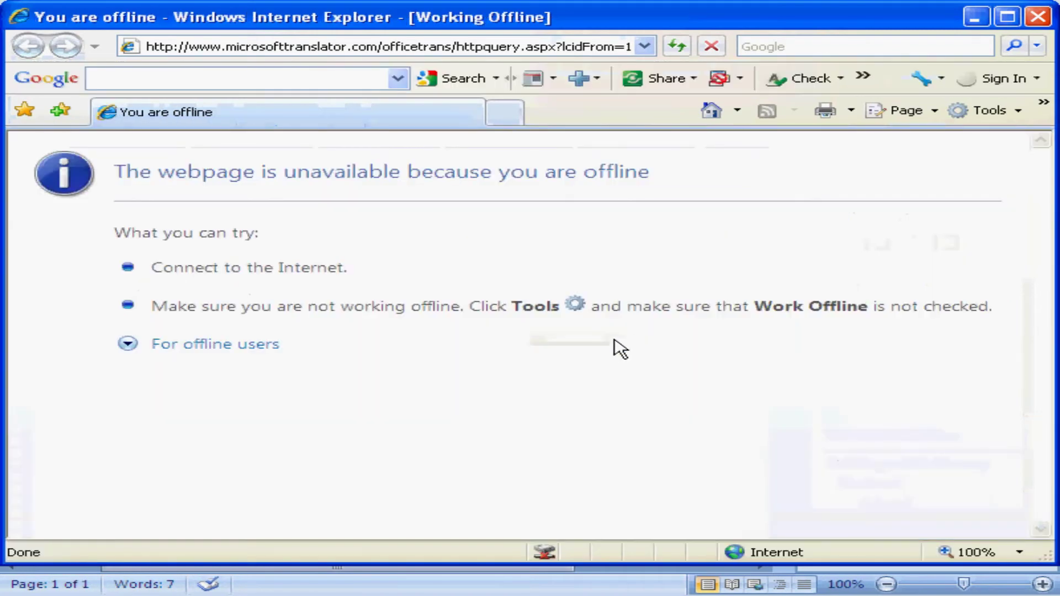
{"action": "left_click", "coordinate": [1037, 18]}
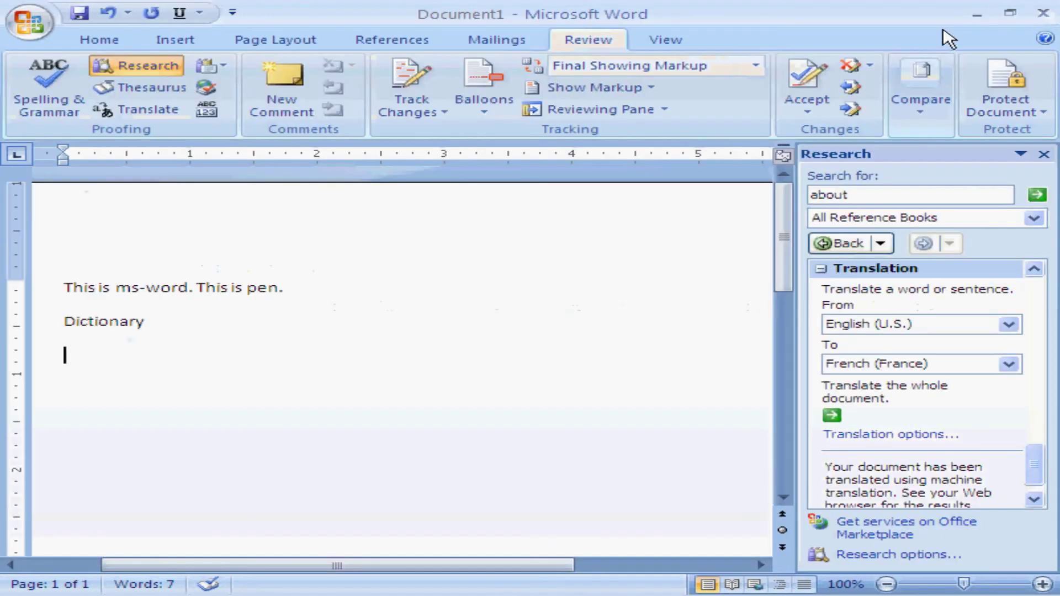
Step: Close the Research pane so the document fills the window
{"action": "left_click", "coordinate": [1035, 499]}
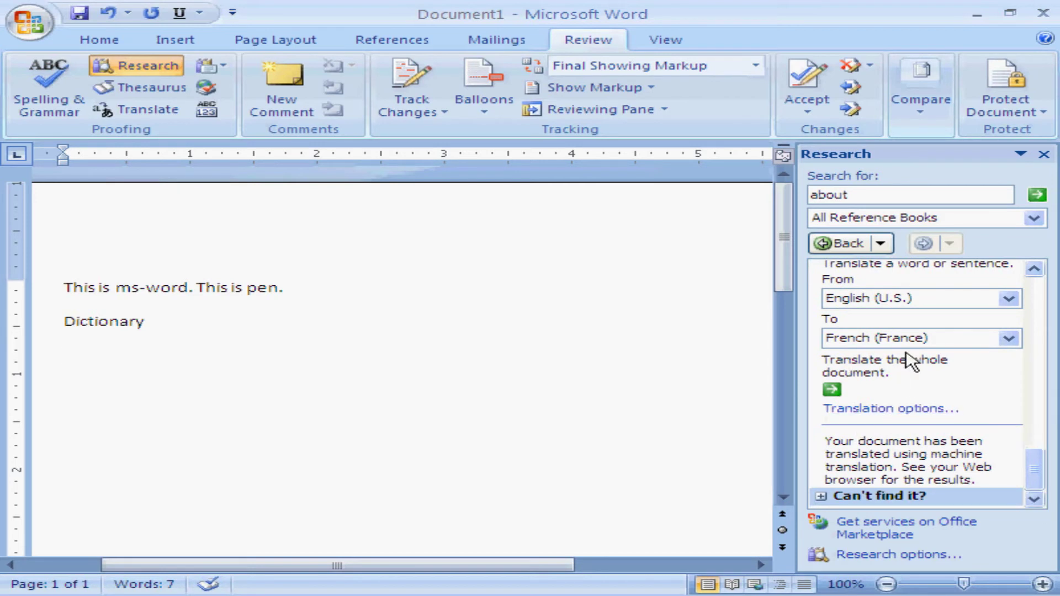
{"action": "left_click", "coordinate": [1038, 314]}
{"action": "left_click", "coordinate": [1038, 314]}
{"action": "left_click", "coordinate": [1039, 314]}
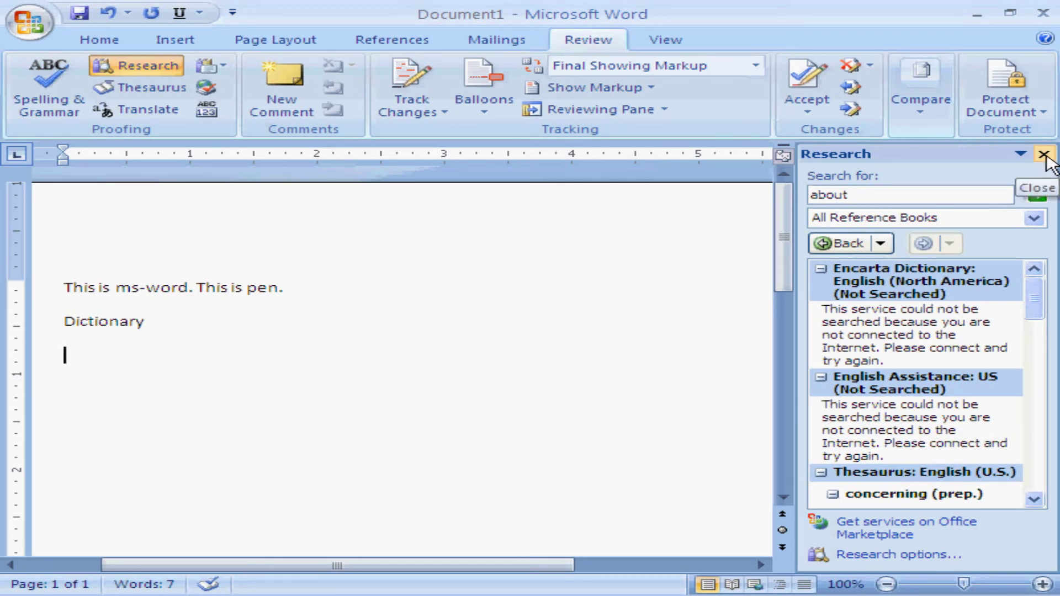
{"action": "left_click", "coordinate": [1044, 154]}
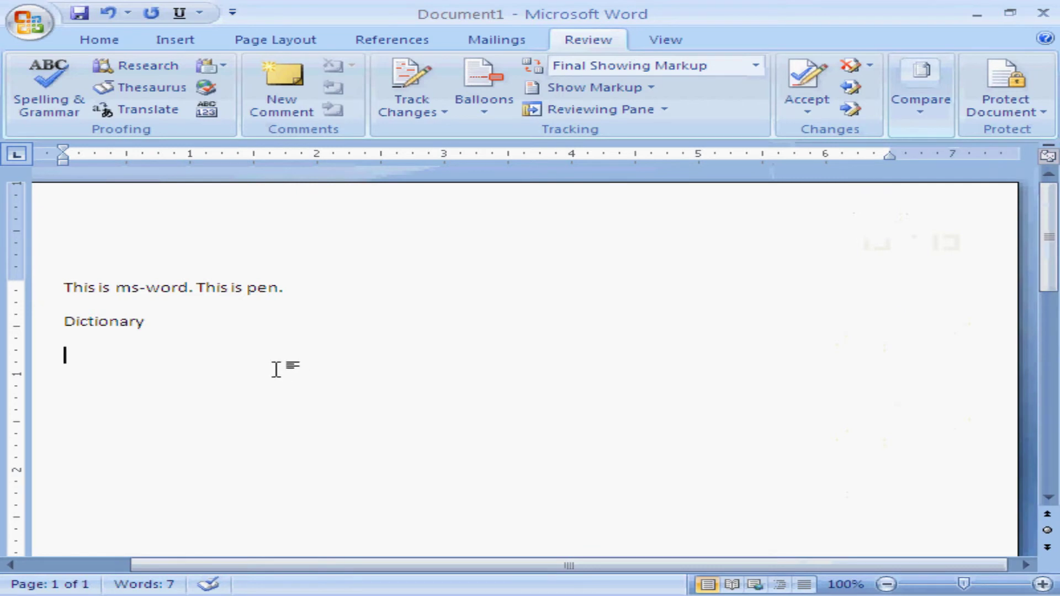
Step: Select 'Dictionary' and look up its synonyms in the Thesaurus
{"action": "left_click_drag", "start_coordinate": [163, 325], "coordinate": [59, 316]}
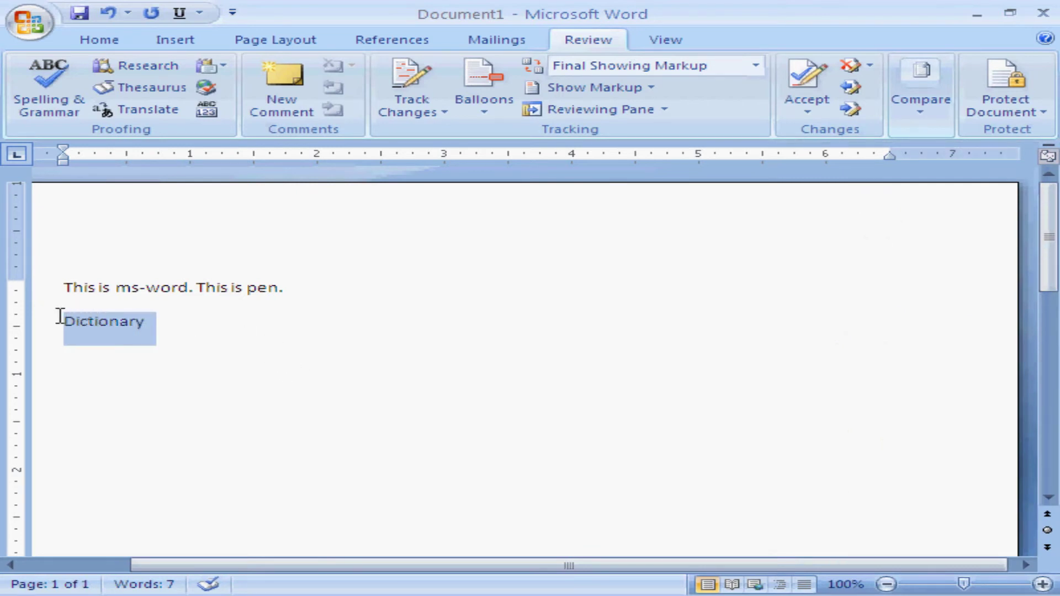
{"action": "left_click", "coordinate": [139, 89]}
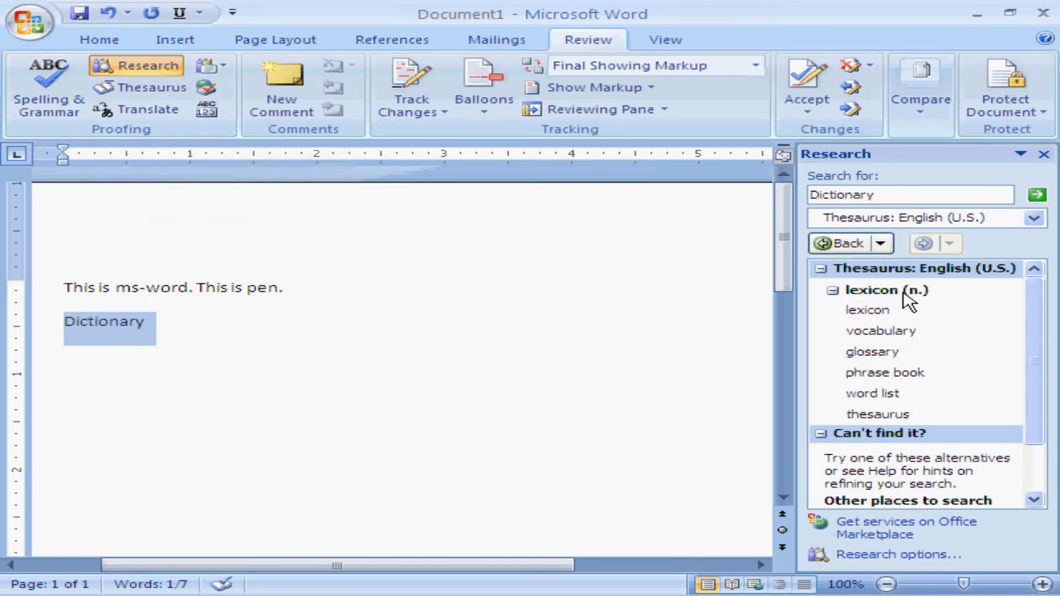
{"action": "mouse_move", "coordinate": [1040, 358]}
{"action": "left_mouse_down"}
{"action": "mouse_move", "coordinate": [1046, 414]}
{"action": "mouse_move", "coordinate": [1025, 336]}
{"action": "left_mouse_up"}
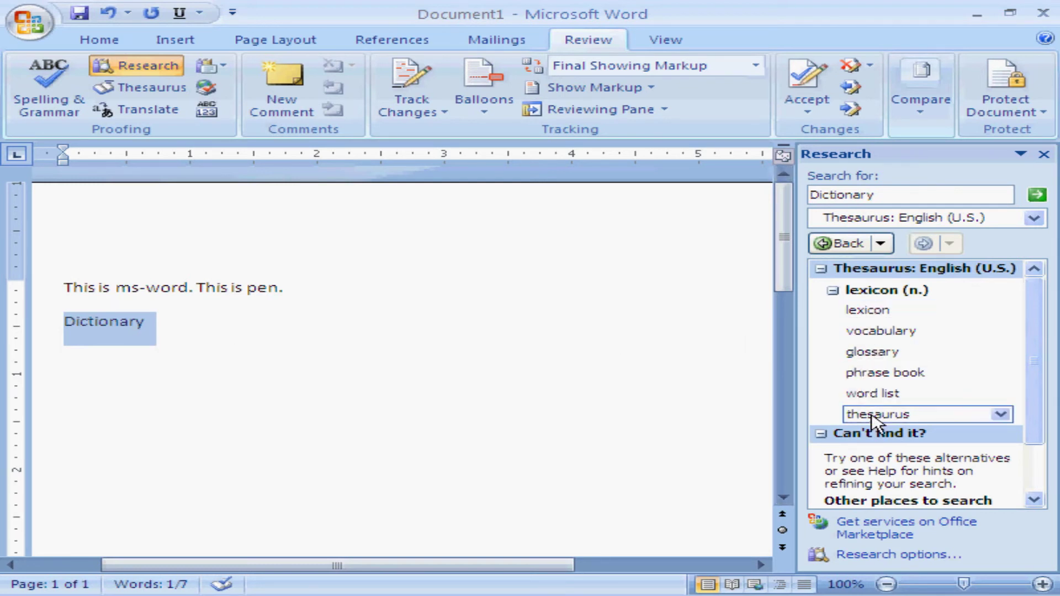
Step: Follow synonyms lexicon, dictionary, vocabulary and words through to the synonyms of 'terms'
{"action": "left_click", "coordinate": [855, 311]}
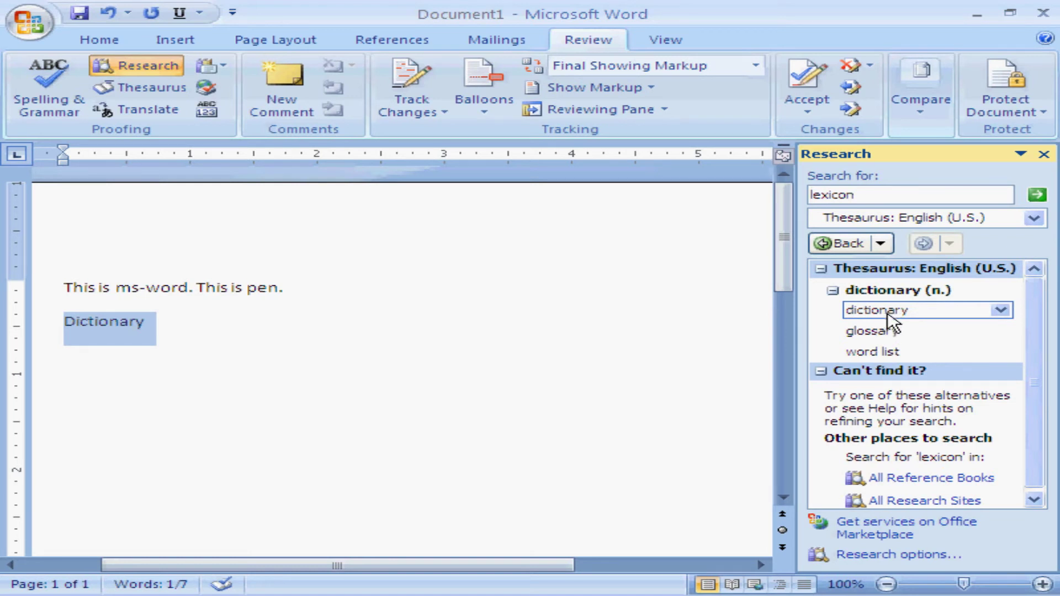
{"action": "left_click", "coordinate": [890, 314]}
{"action": "left_click", "coordinate": [884, 332]}
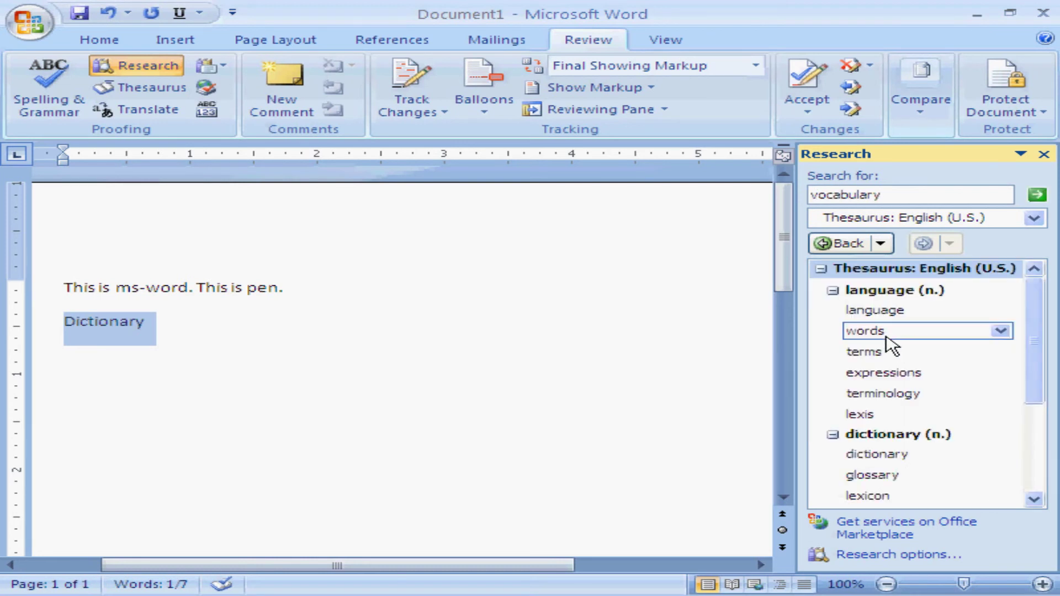
{"action": "left_click", "coordinate": [887, 332]}
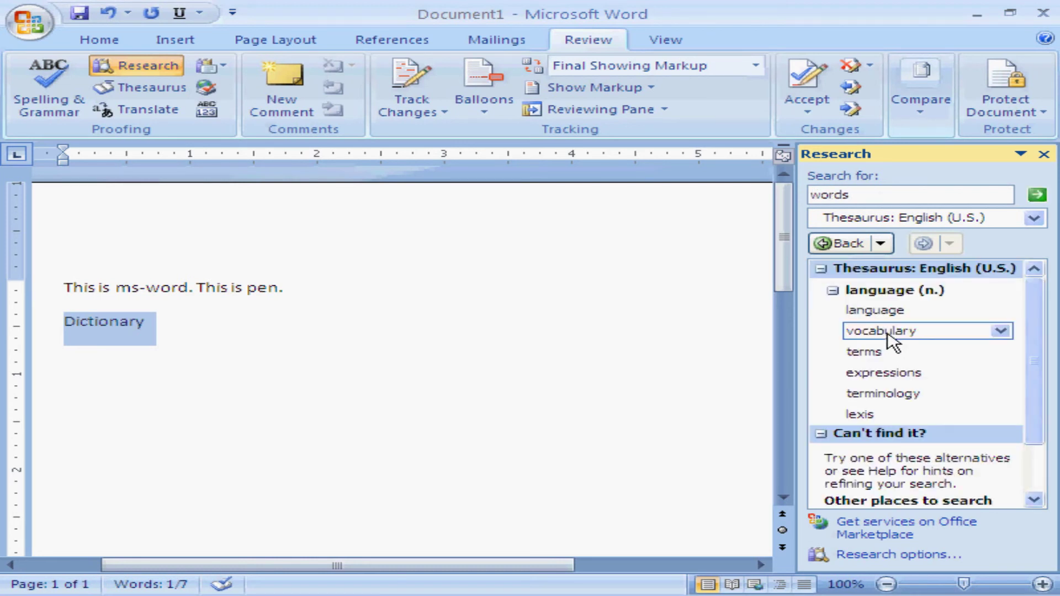
{"action": "left_click", "coordinate": [888, 333]}
{"action": "left_click", "coordinate": [1000, 331]}
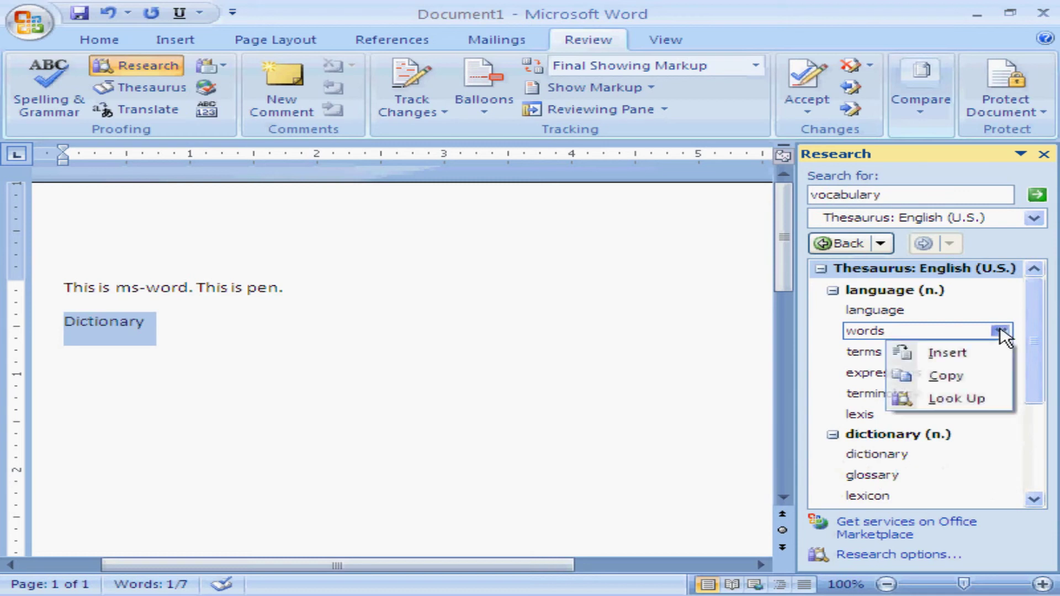
{"action": "left_click", "coordinate": [845, 354]}
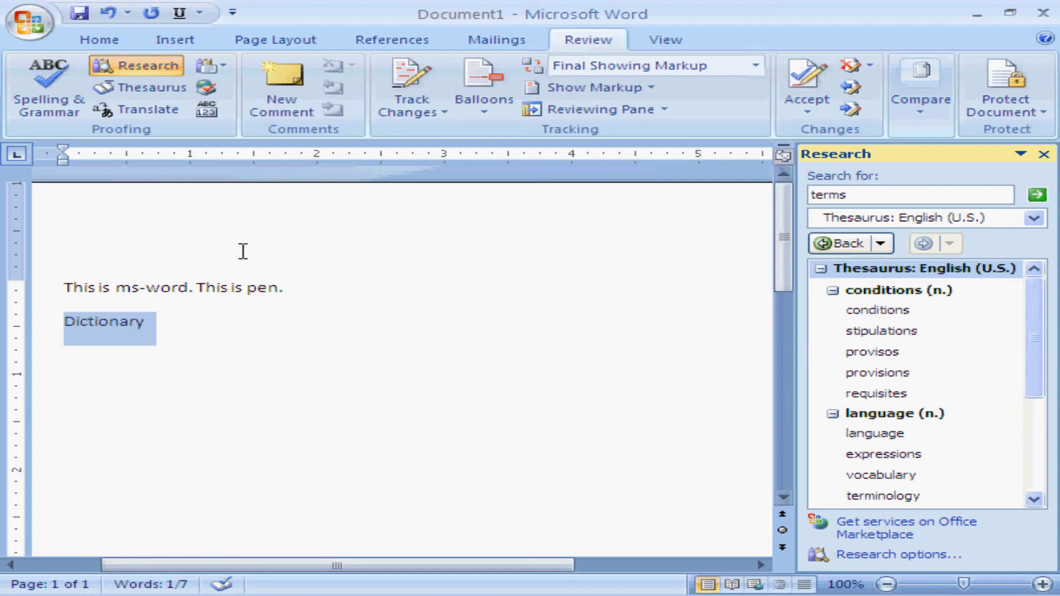
Step: Translate 'Dictionary' into French (France), declining to send the whole document
{"action": "left_click", "coordinate": [145, 110]}
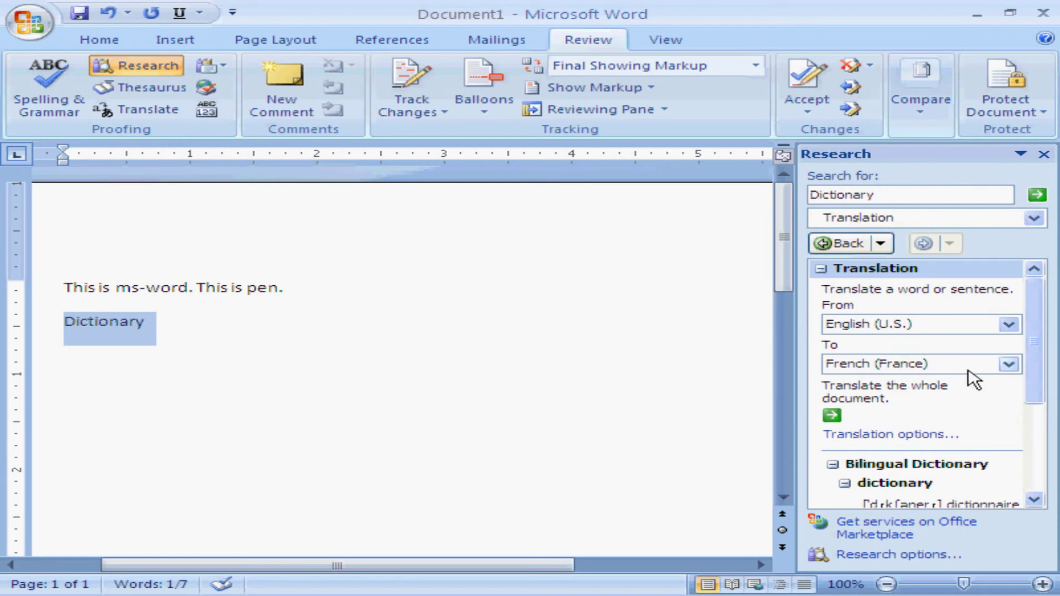
{"action": "left_click", "coordinate": [832, 417]}
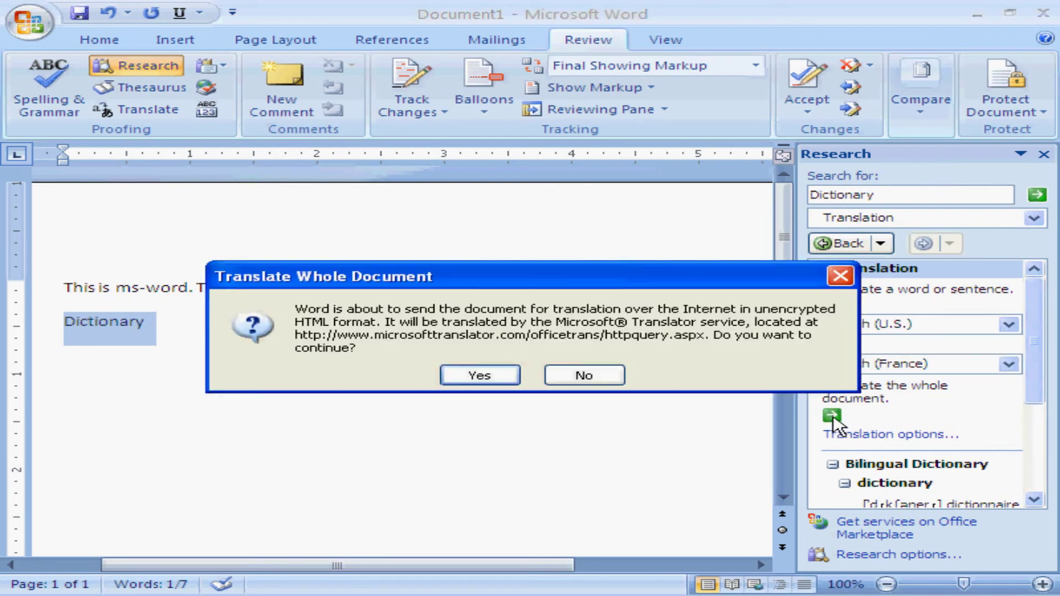
{"action": "left_click", "coordinate": [572, 381]}
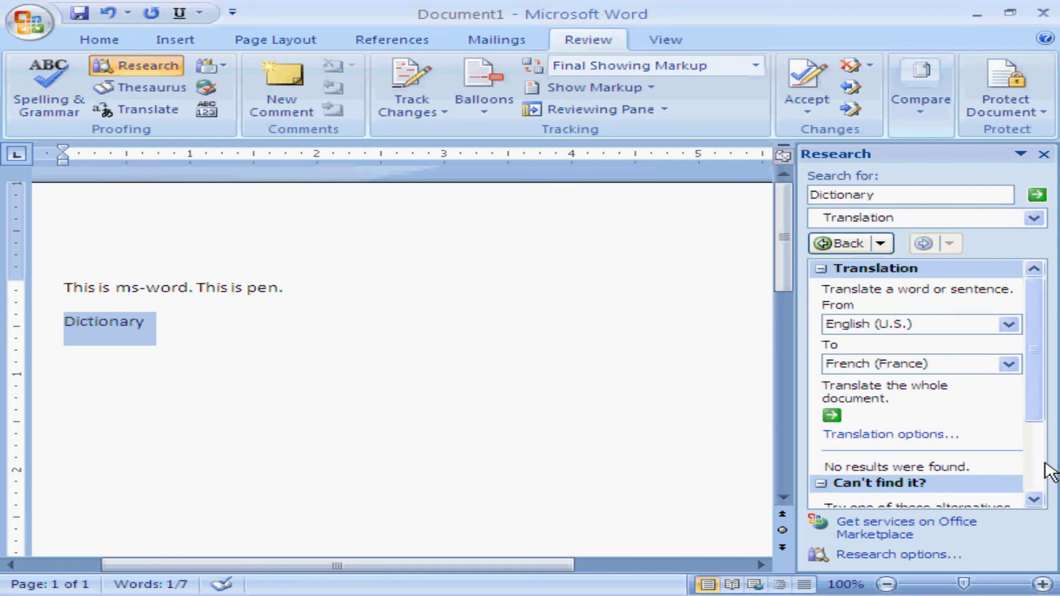
{"action": "scroll", "coordinate": [1047, 465], "scroll_direction": "down", "scroll_amount": 3}
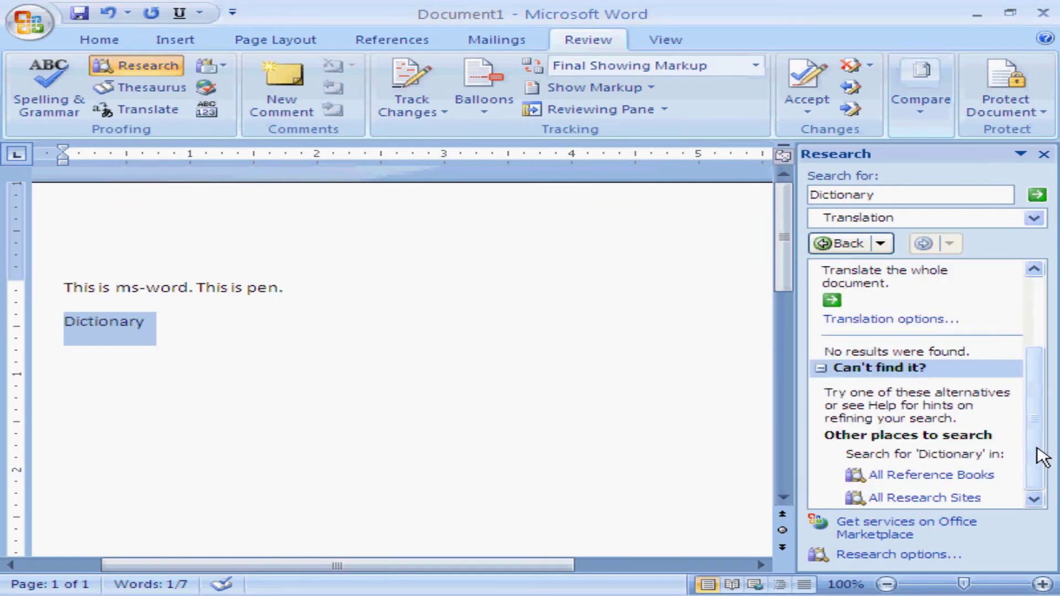
{"action": "left_click_drag", "start_coordinate": [1037, 449], "coordinate": [1032, 375]}
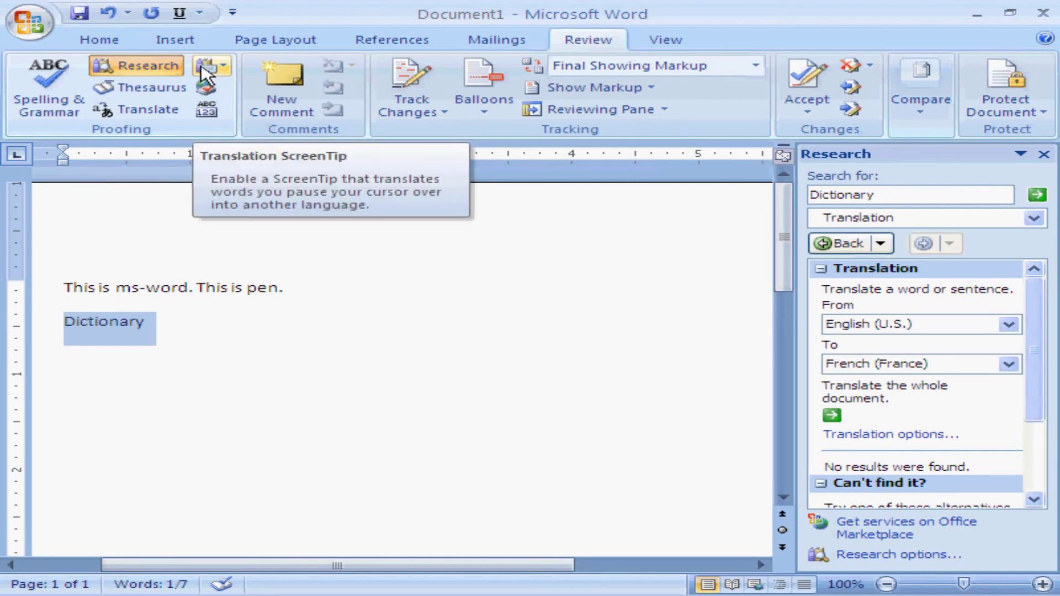
Step: Set the Translation ScreenTip language to French (France)
{"action": "left_click", "coordinate": [206, 74]}
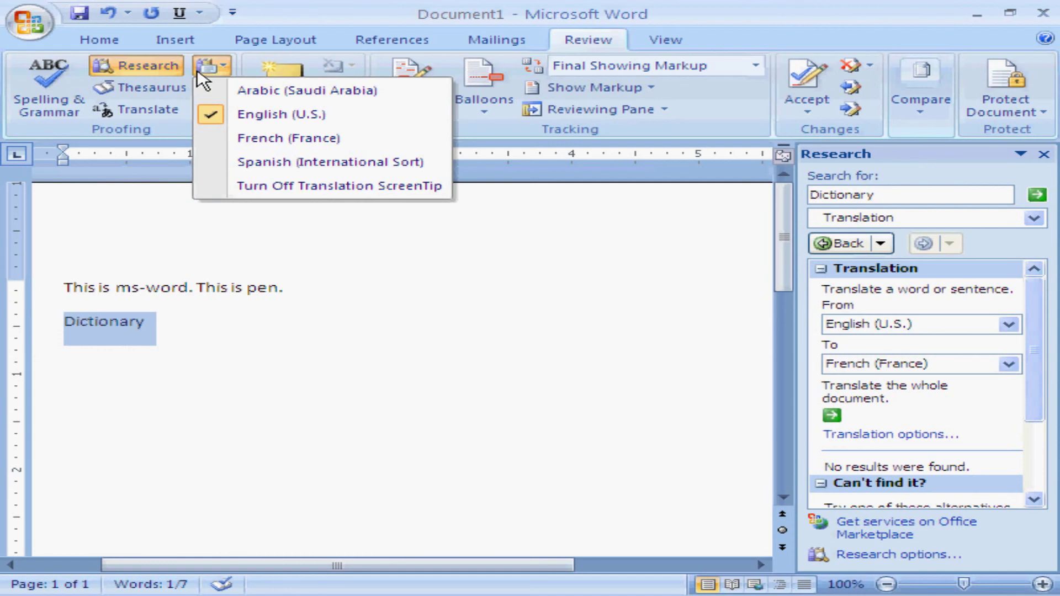
{"action": "left_click", "coordinate": [234, 141]}
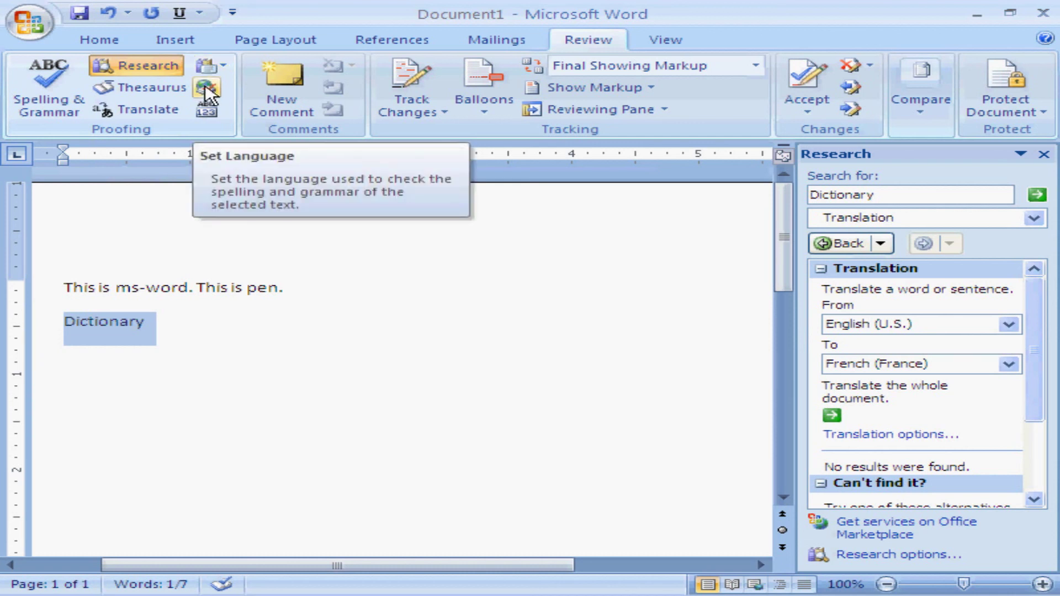
{"action": "left_click", "coordinate": [207, 91]}
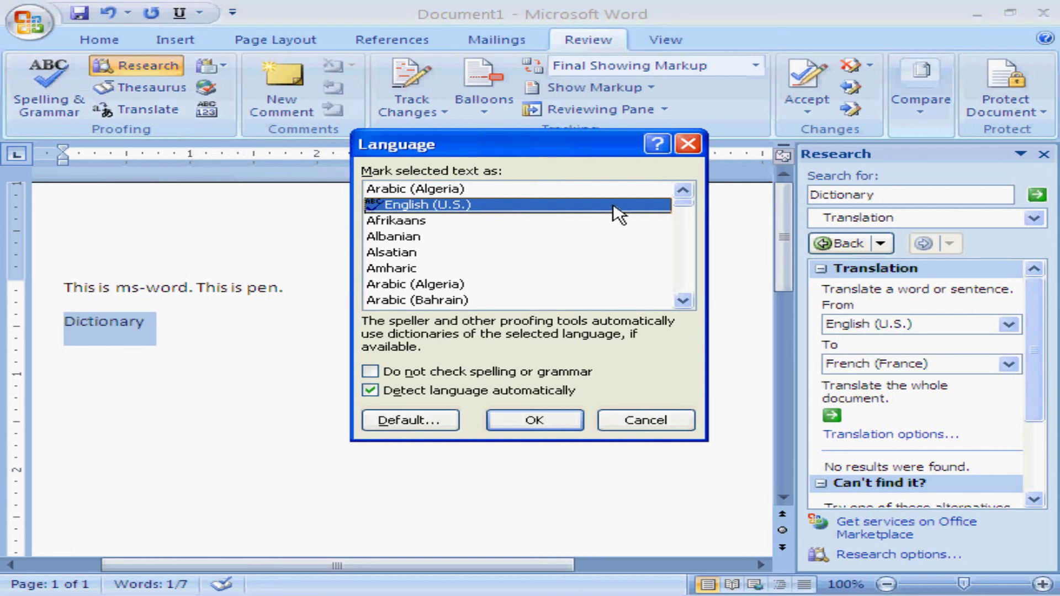
{"action": "left_click", "coordinate": [685, 237]}
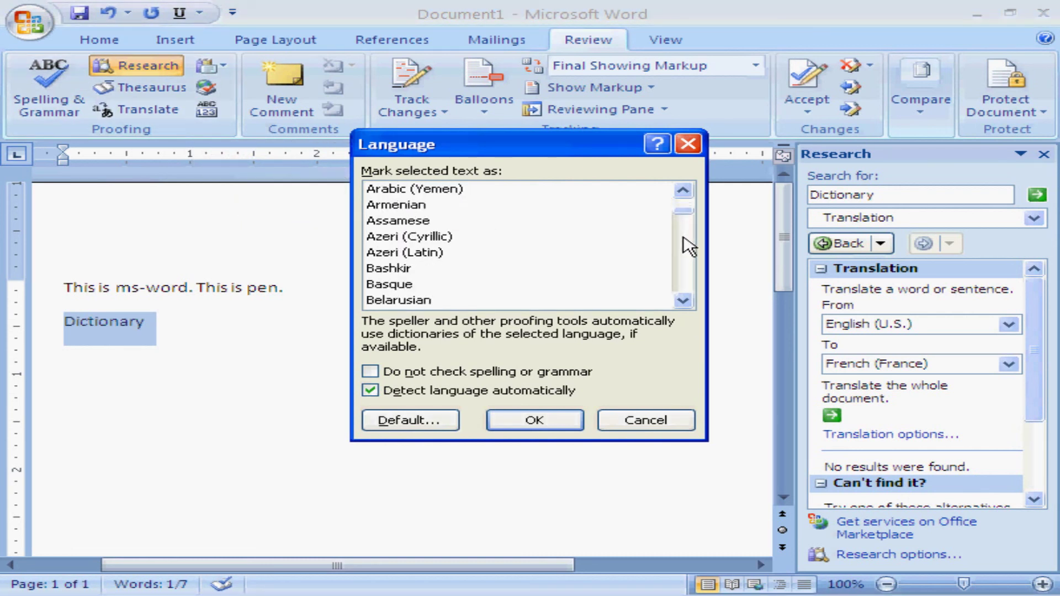
{"action": "left_click", "coordinate": [685, 243]}
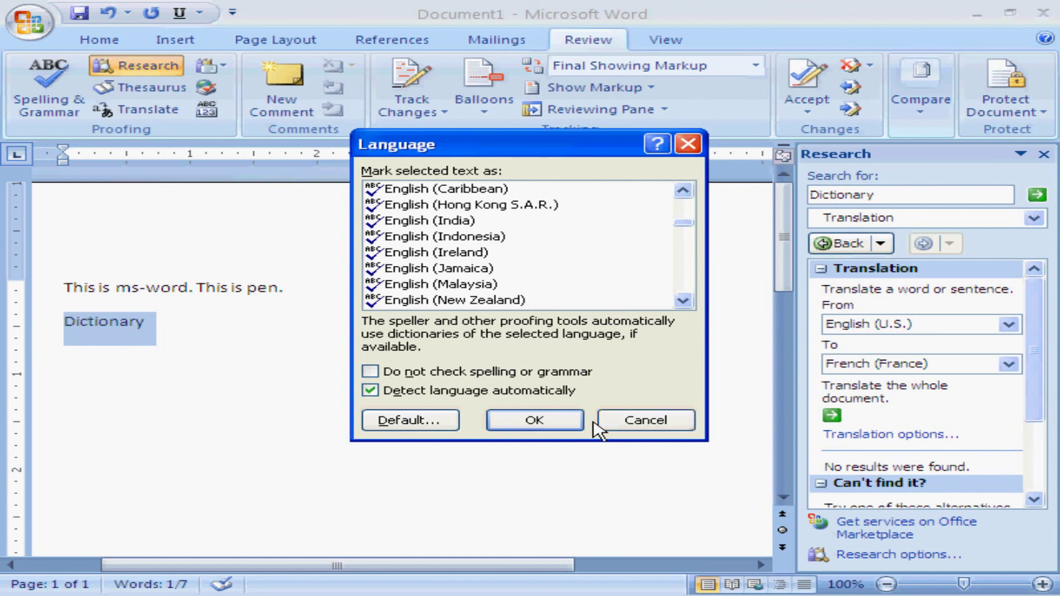
{"action": "left_click", "coordinate": [683, 208]}
{"action": "left_click", "coordinate": [683, 207]}
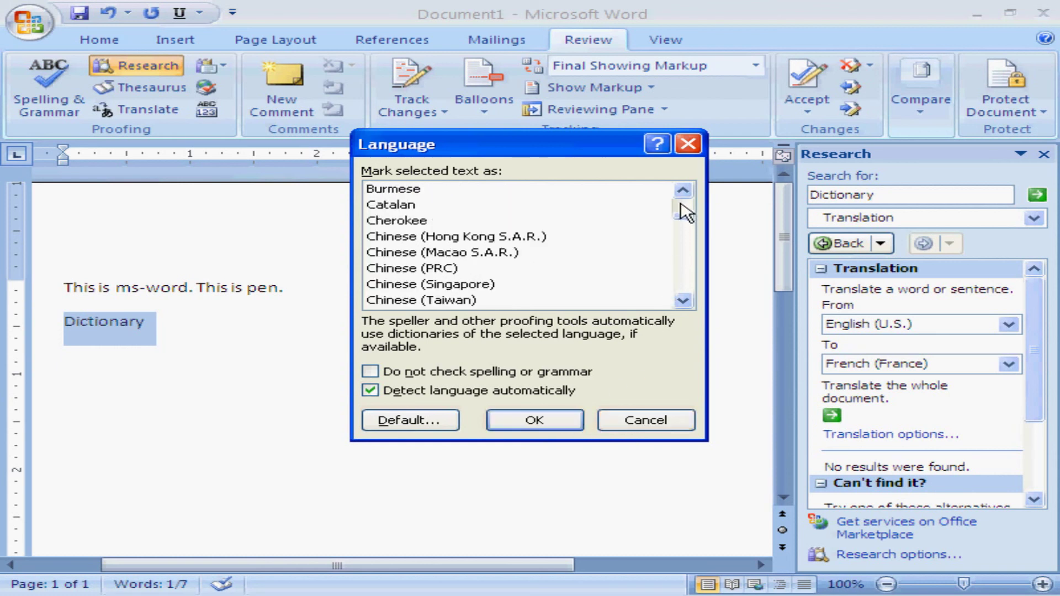
{"action": "left_click", "coordinate": [683, 208]}
{"action": "left_click", "coordinate": [684, 208]}
{"action": "left_click", "coordinate": [635, 419]}
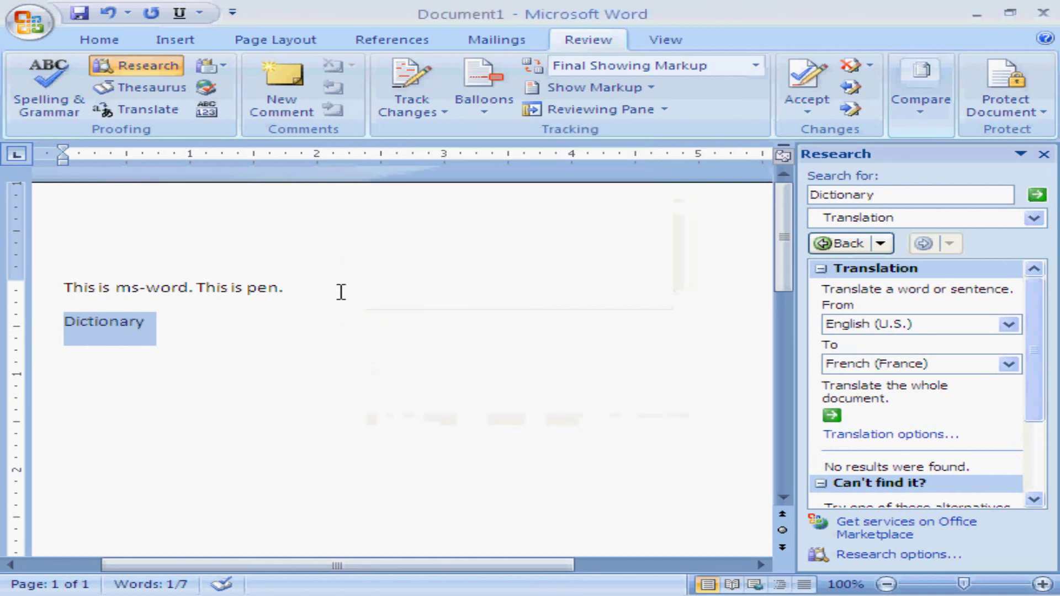
Step: Check the word count for Dictionary (1 word, 10 characters, 1 line), then close the statistics
{"action": "left_click", "coordinate": [215, 113]}
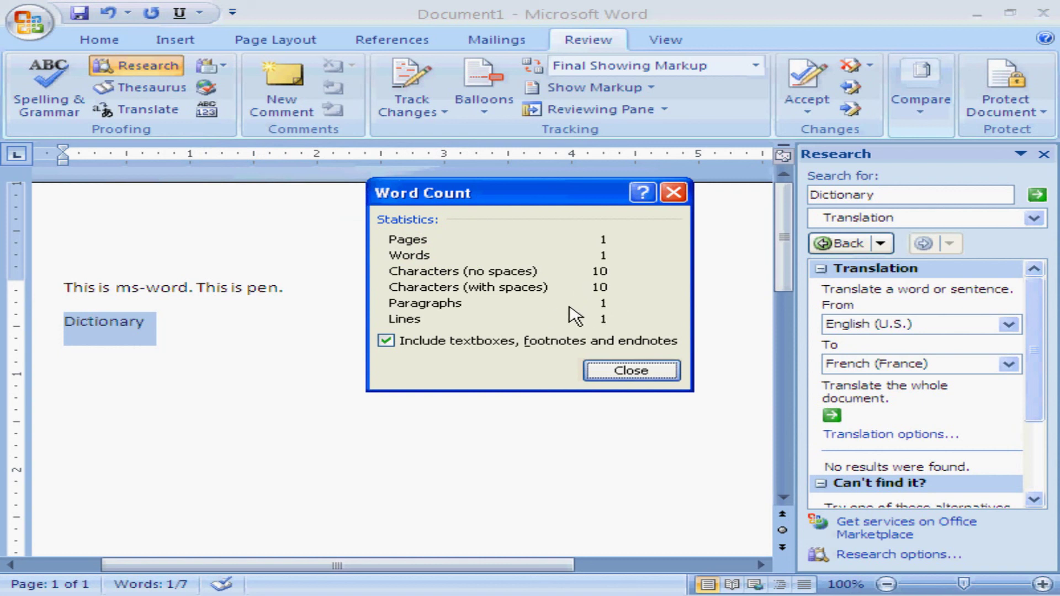
{"action": "left_click", "coordinate": [633, 373]}
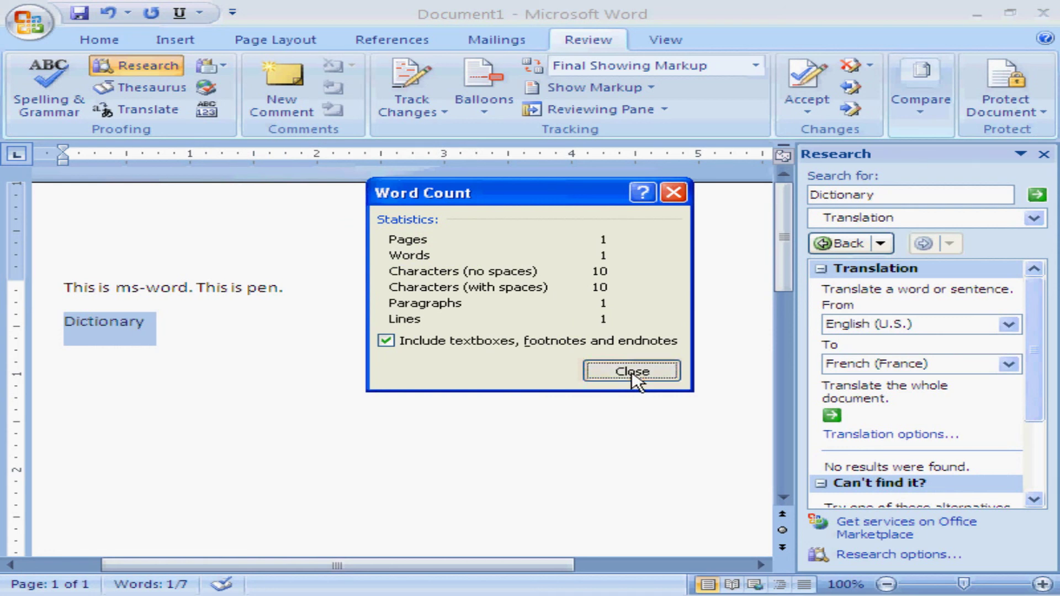